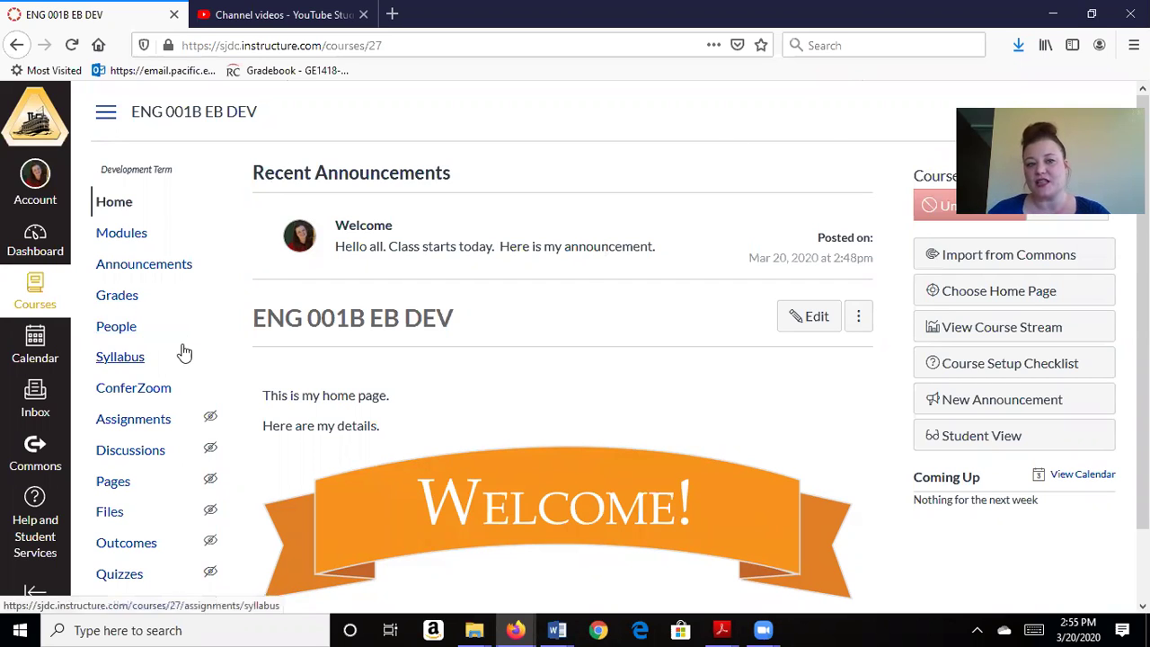
# Step: Open the ENG 001B course's Modules page from the course navigation
pyautogui.click(126, 241)
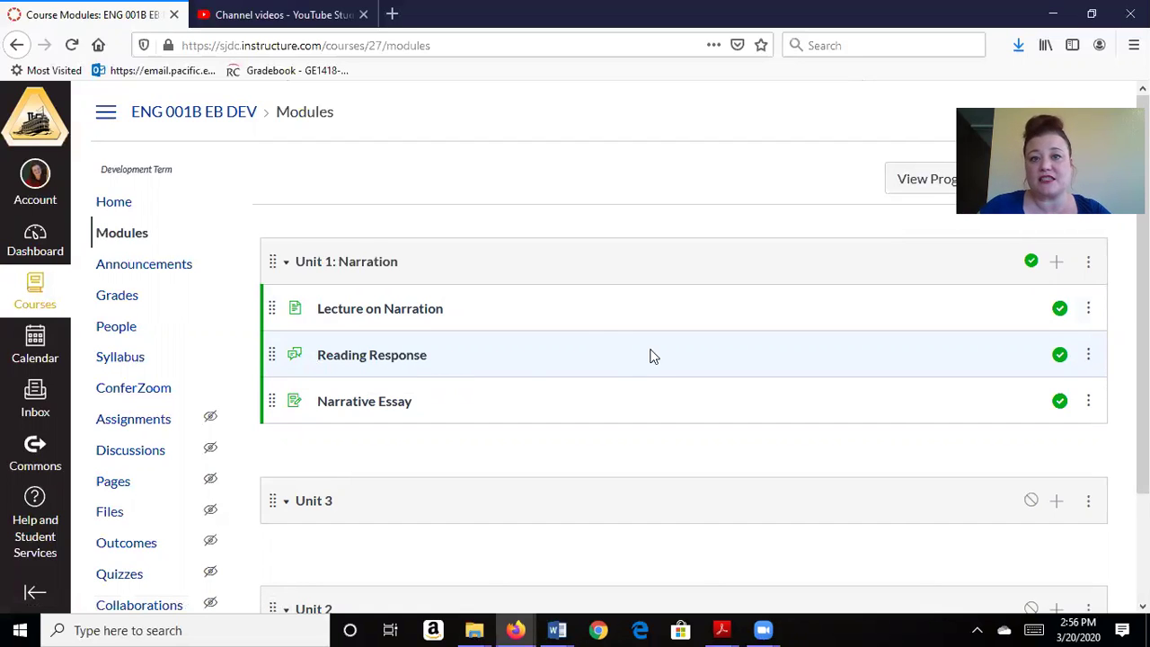
# Step: Start adding a new File item to Unit 1: Narration by uploading a new file
pyautogui.click(1056, 263)
pyautogui.click(439, 214)
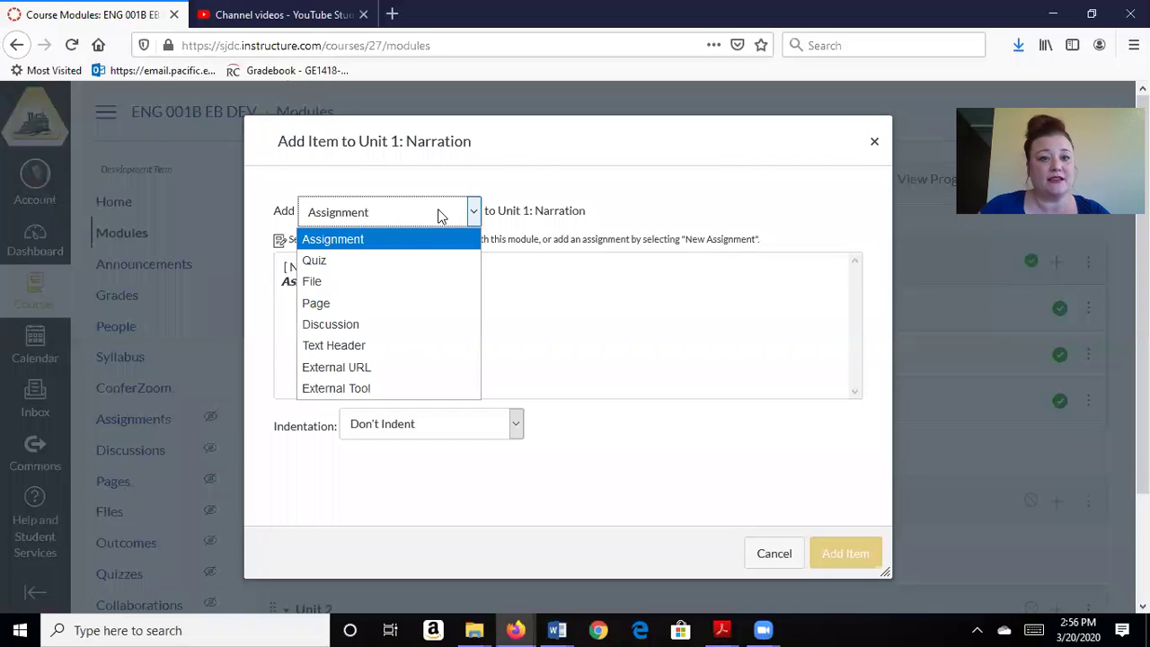
pyautogui.click(409, 286)
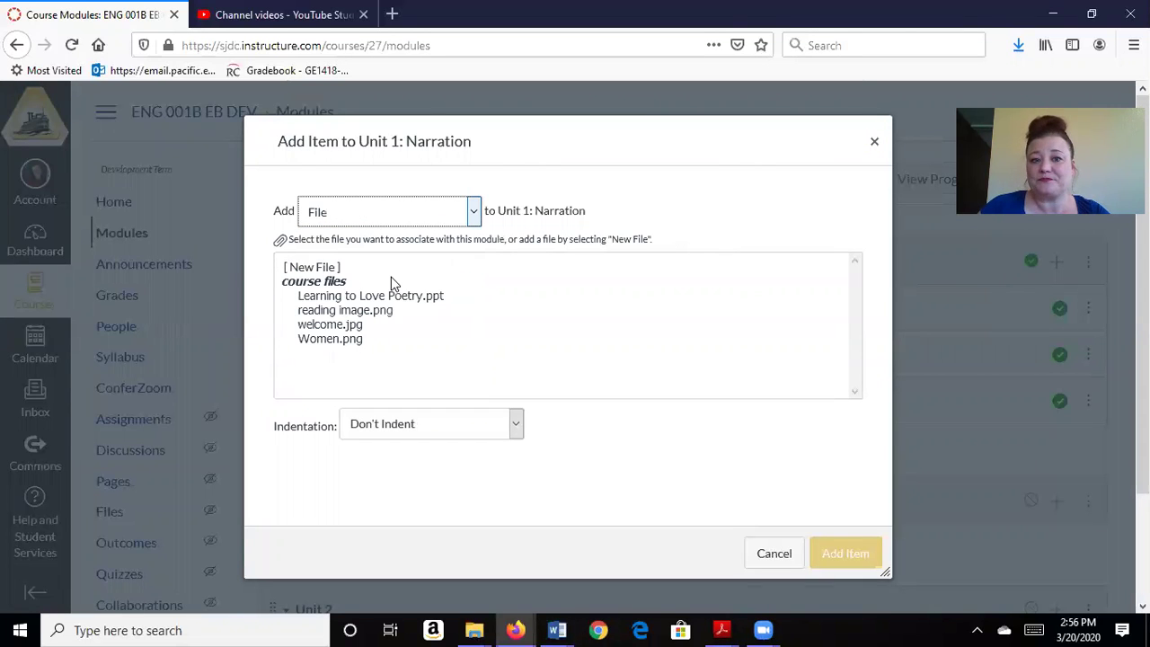
pyautogui.click(316, 267)
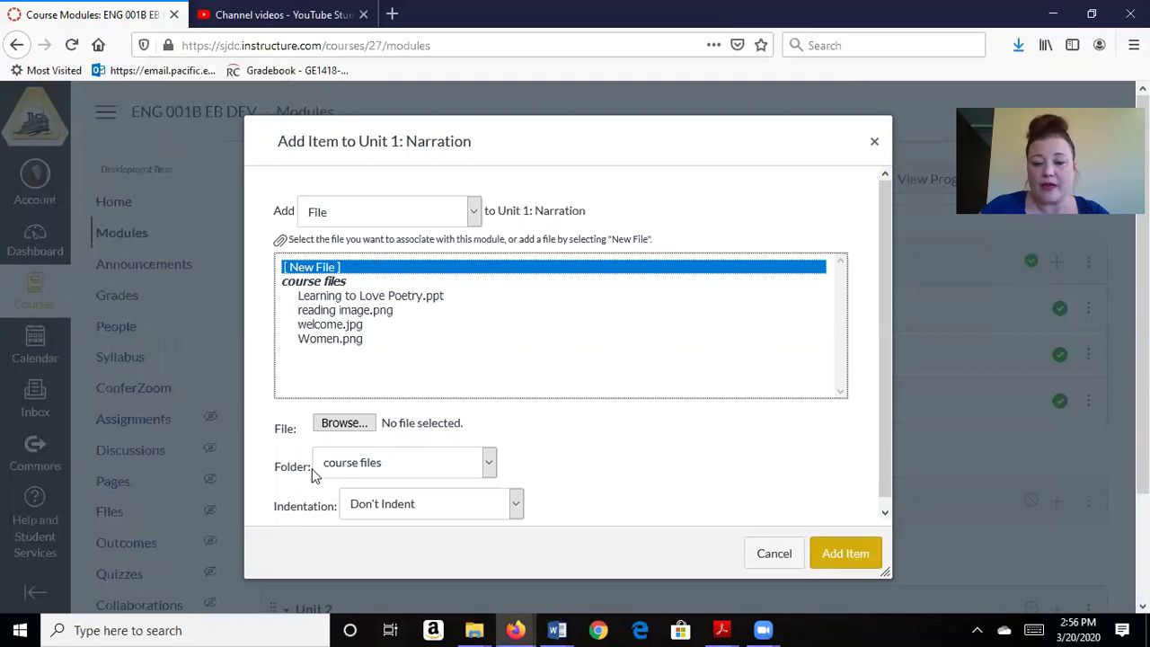
pyautogui.click(344, 426)
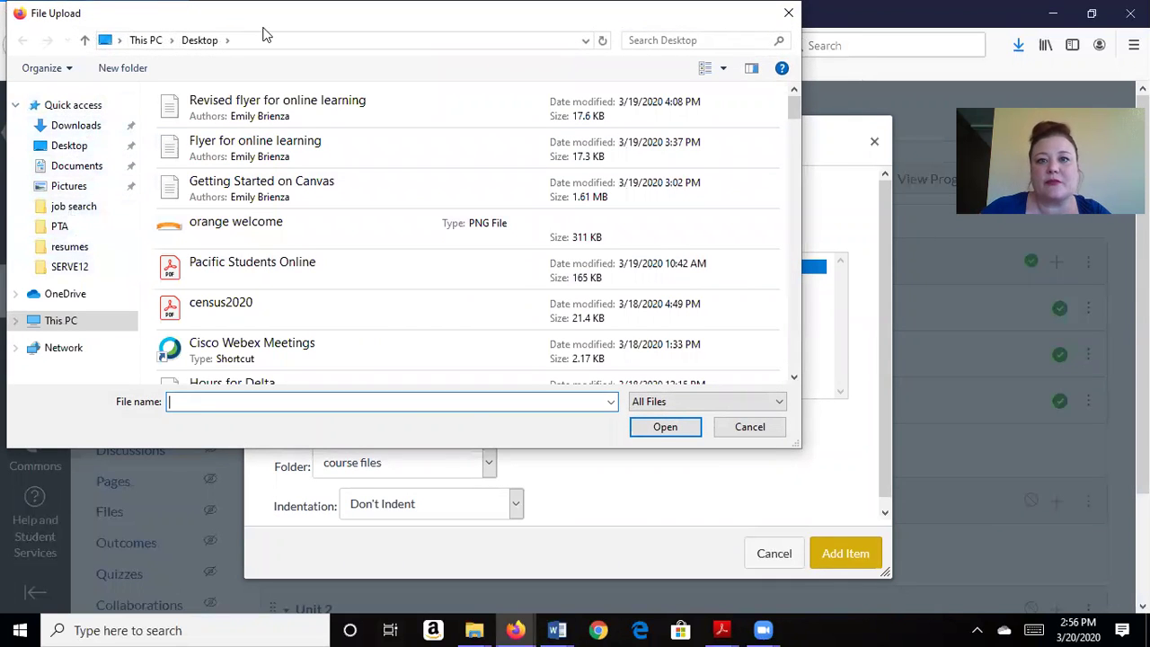
# Step: Upload The Writing Process presentation from Teaching Files > Delta College > ENG1A and add it
pyautogui.moveTo(792, 122); pyautogui.dragTo(799, 378)
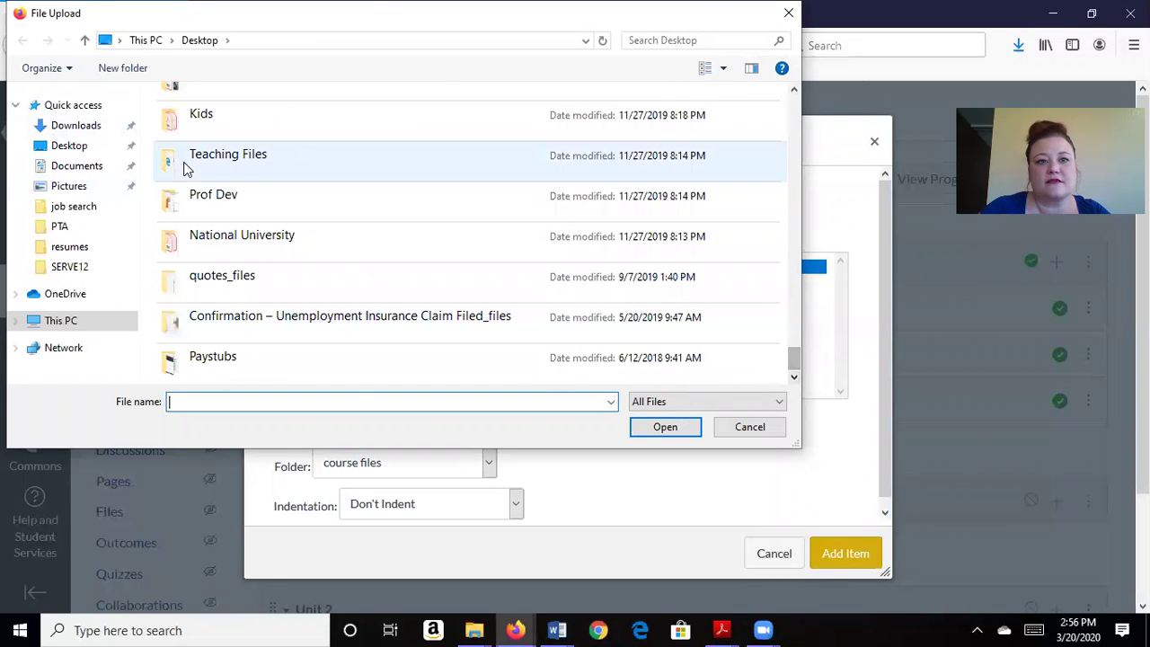
pyautogui.click(211, 175)
pyautogui.doubleClick(212, 175)
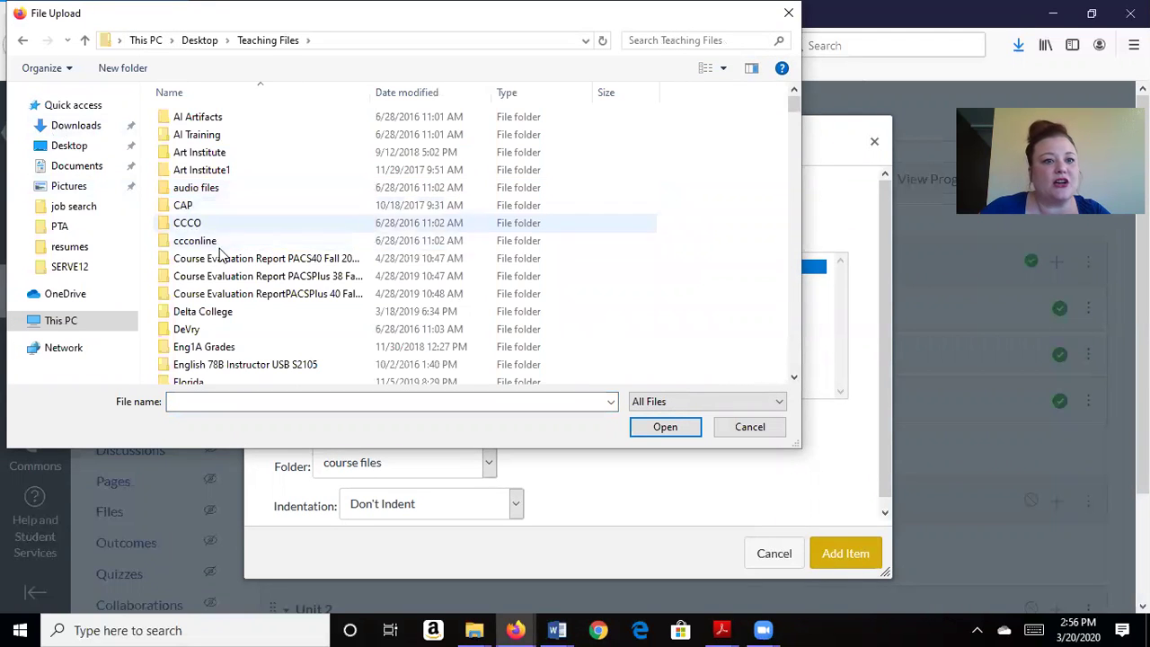
pyautogui.doubleClick(230, 319)
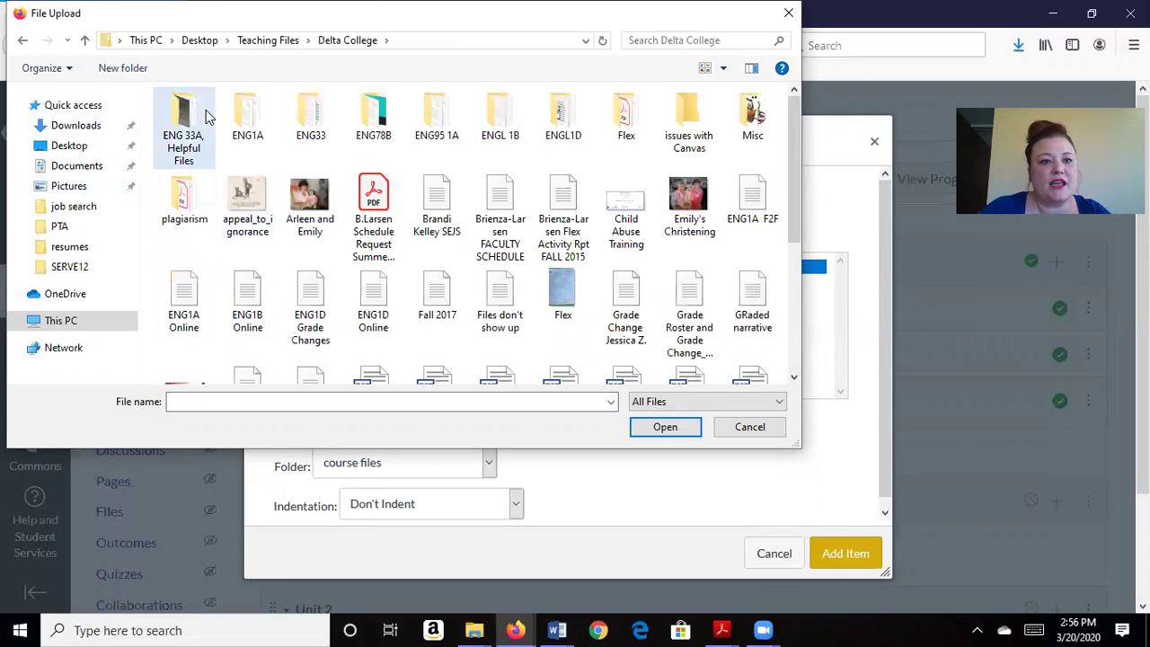
pyautogui.doubleClick(248, 126)
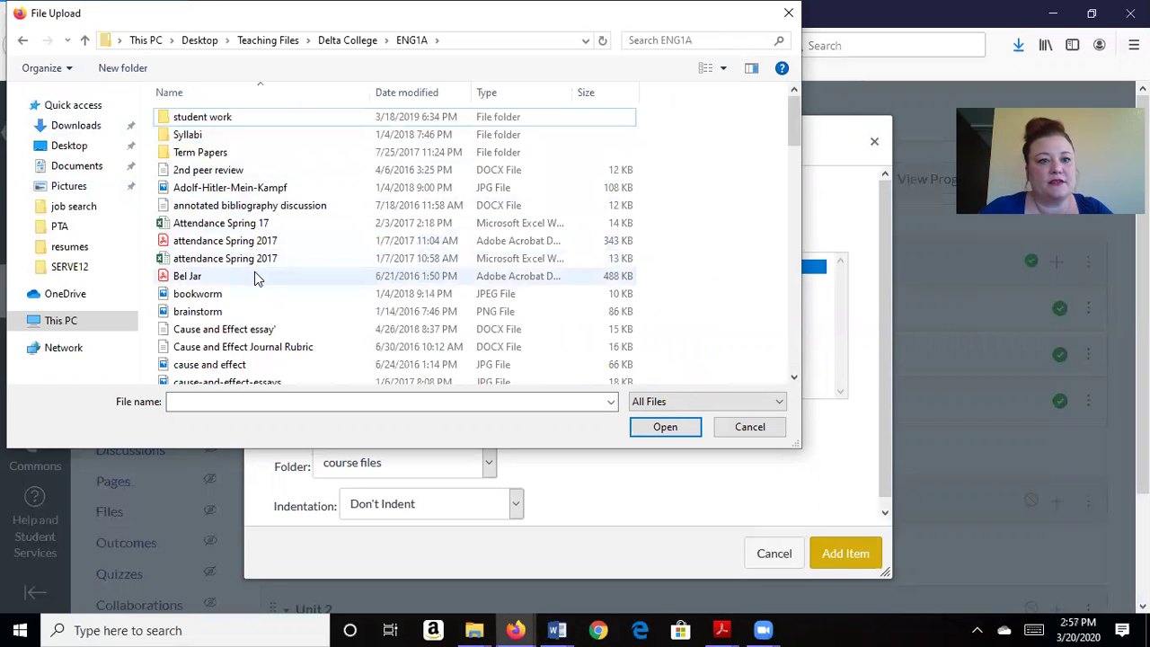
pyautogui.scroll(-10, 254, 274)
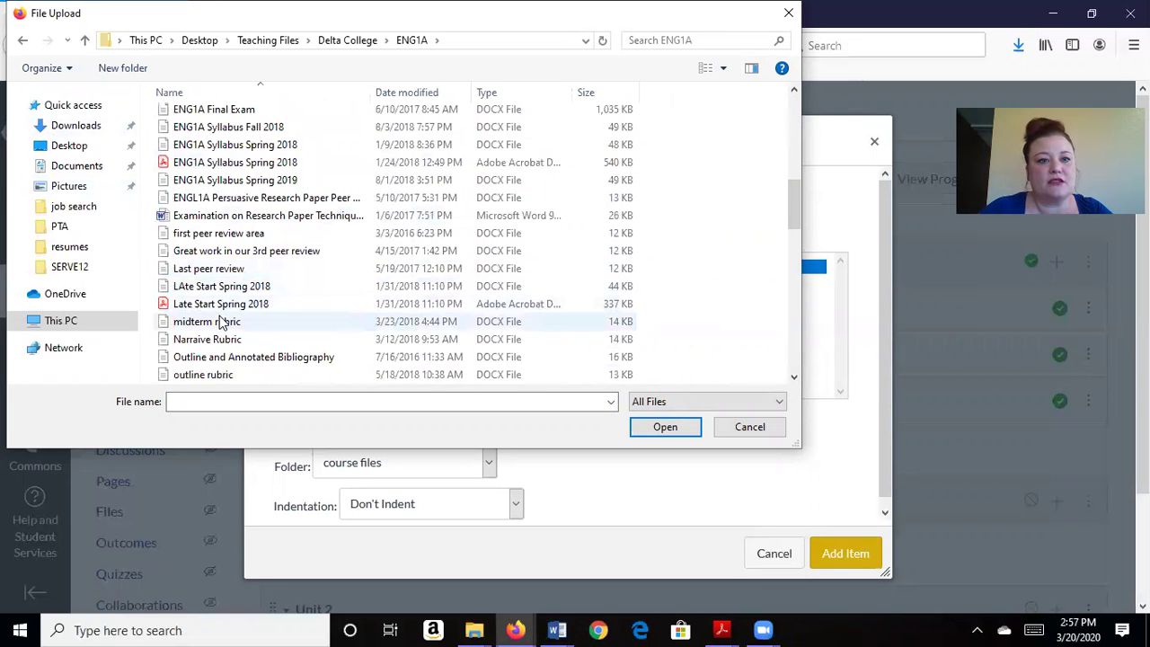
pyautogui.scroll(-5, 308, 212)
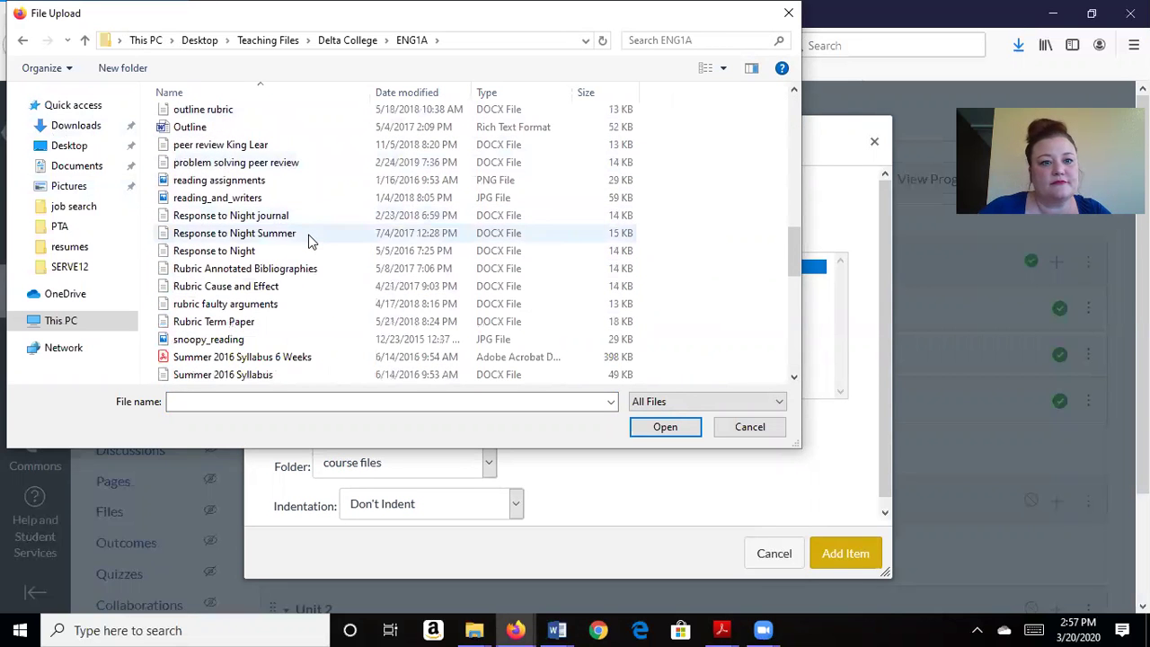
pyautogui.scroll(-4, 308, 224)
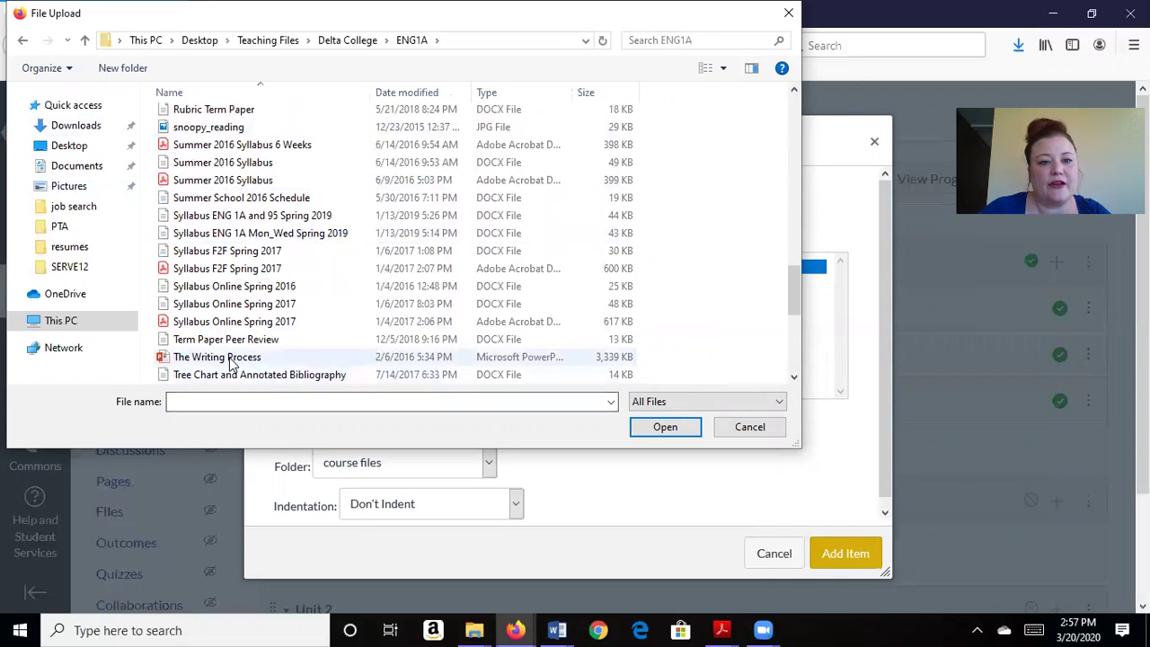
pyautogui.click(230, 358)
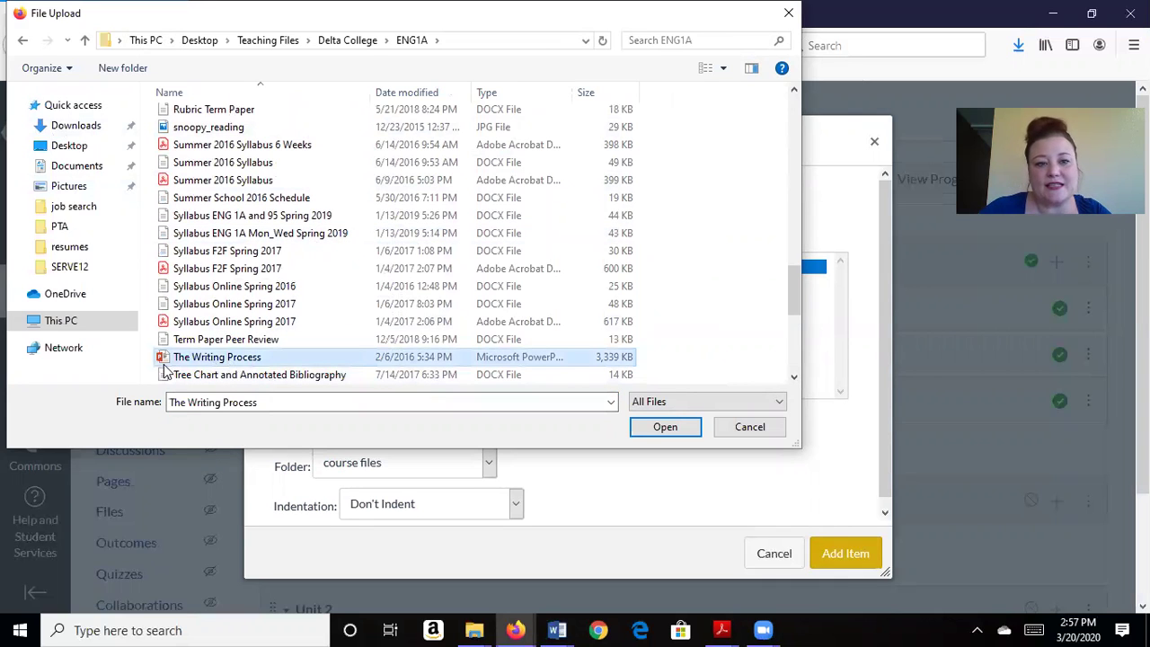
pyautogui.click(666, 439)
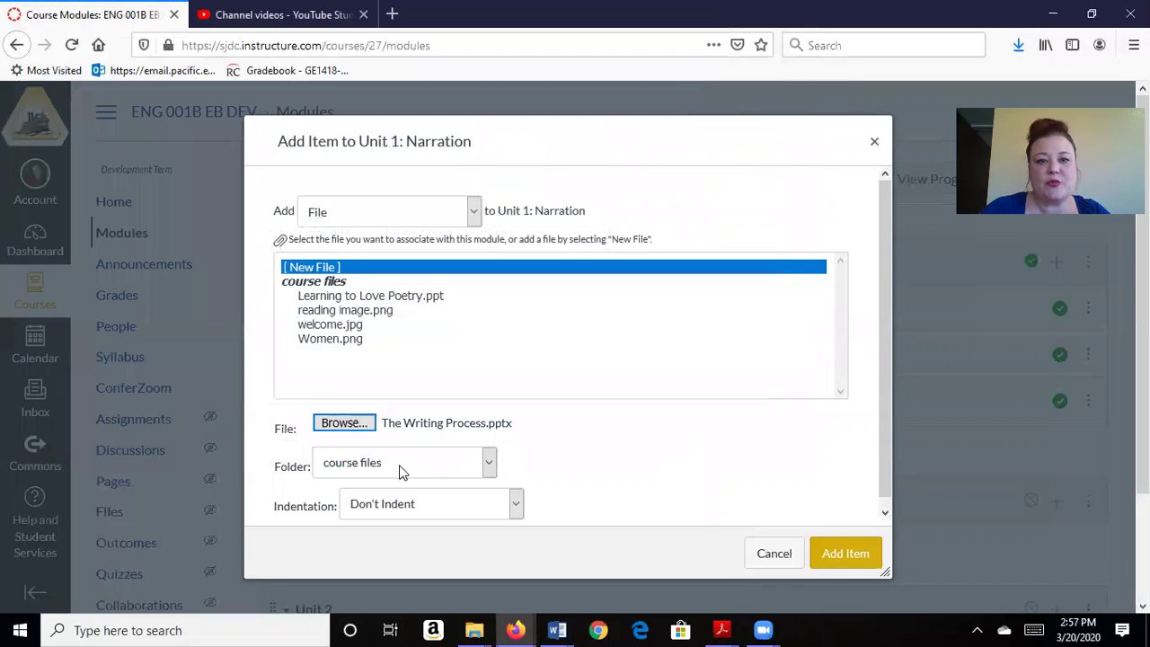
pyautogui.click(858, 553)
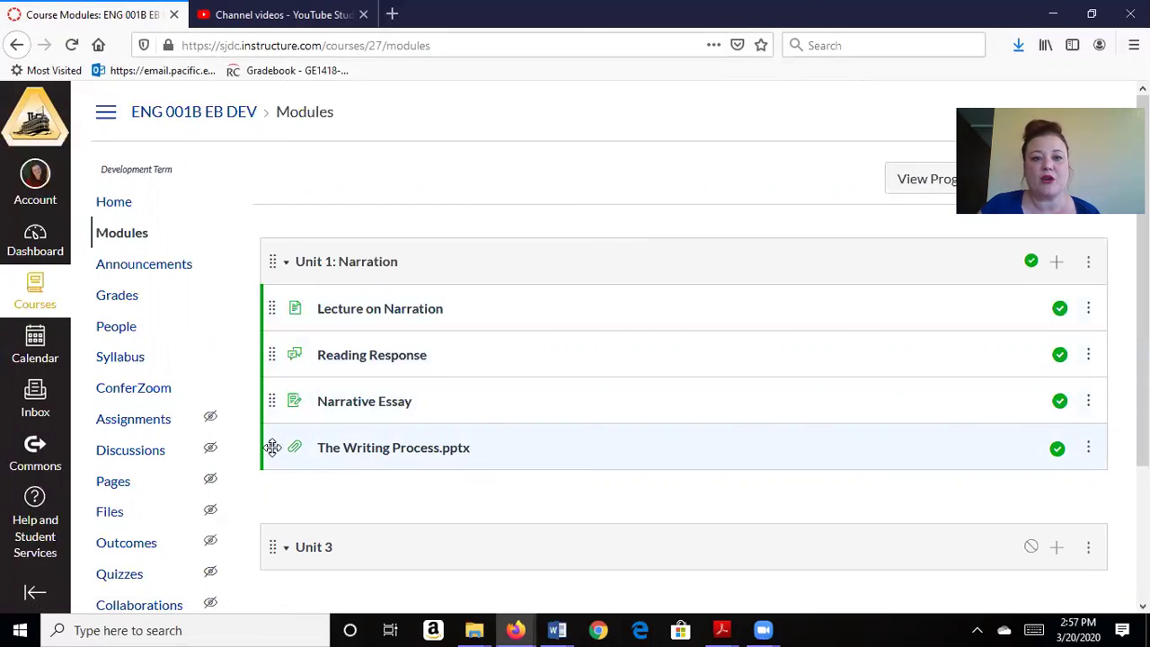
# Step: Move The Writing Process.pptx under Lecture on Narration, indent it, and open its file page
pyautogui.moveTo(272, 447); pyautogui.dragTo(302, 352)
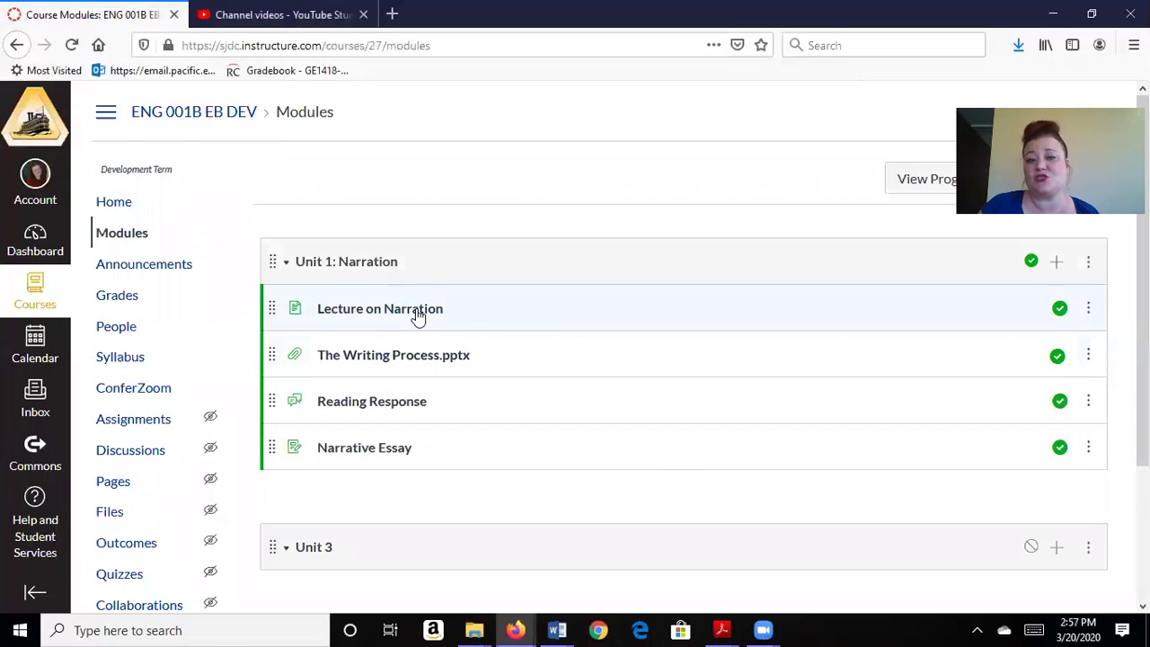
pyautogui.click(1090, 357)
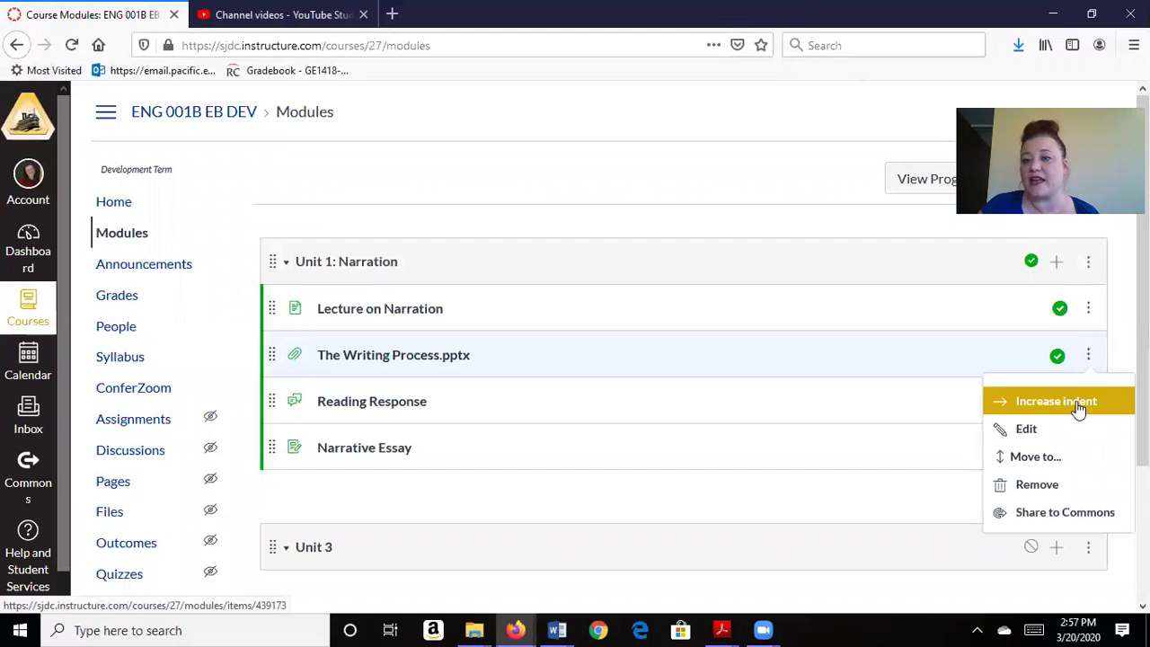
pyautogui.click(1076, 408)
pyautogui.click(1090, 357)
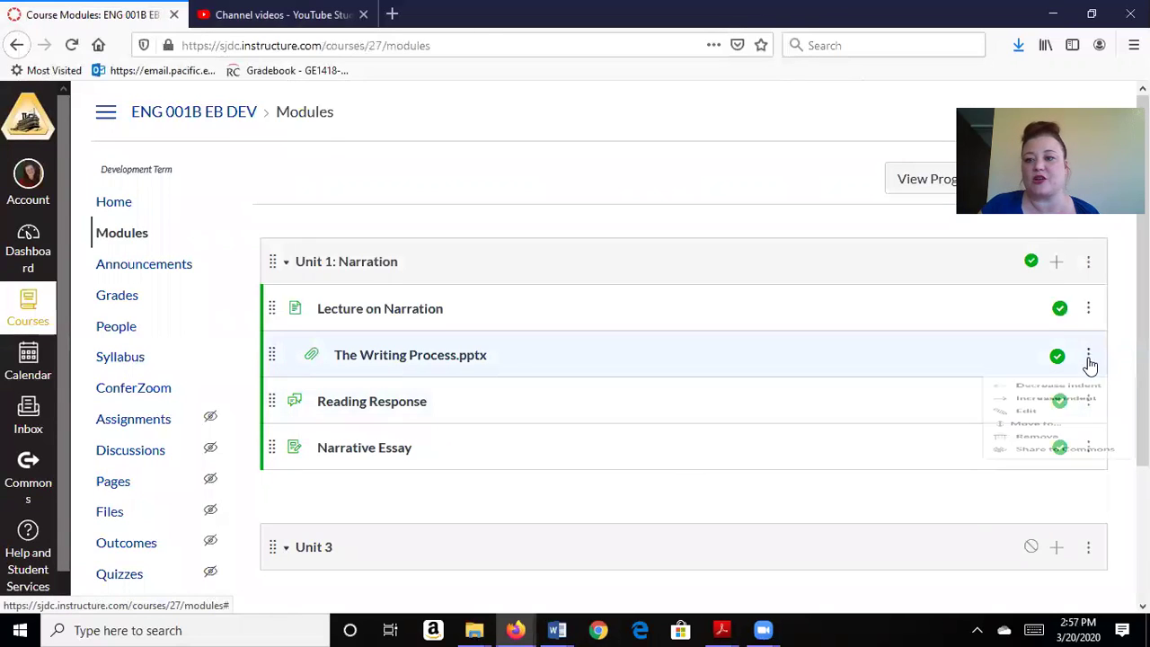
pyautogui.click(1084, 431)
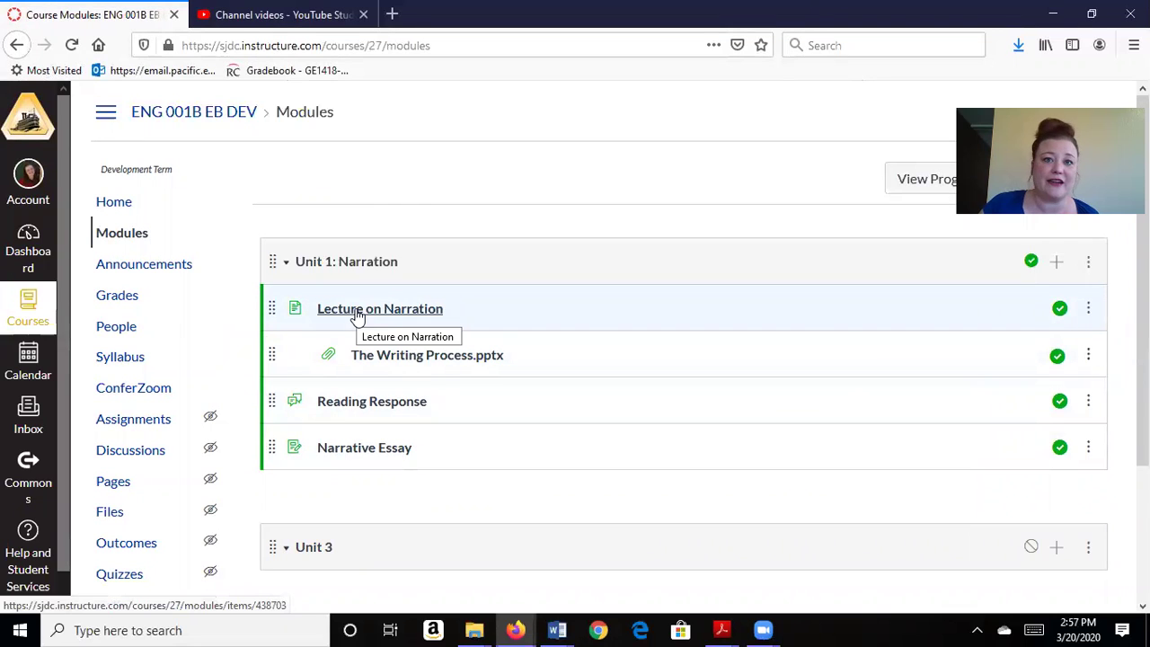
pyautogui.click(432, 364)
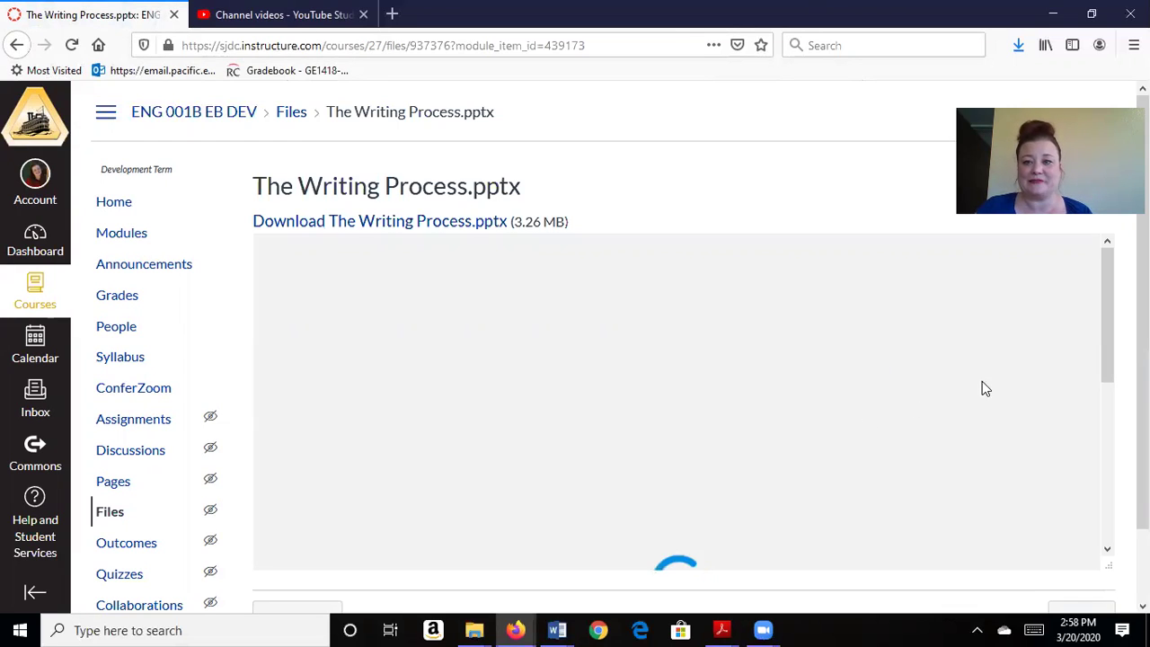
# Step: Scroll through The Writing Process.pptx preview's title, Prewriting, Organizing and Drafting slides
pyautogui.scroll(-2, 1058, 450)
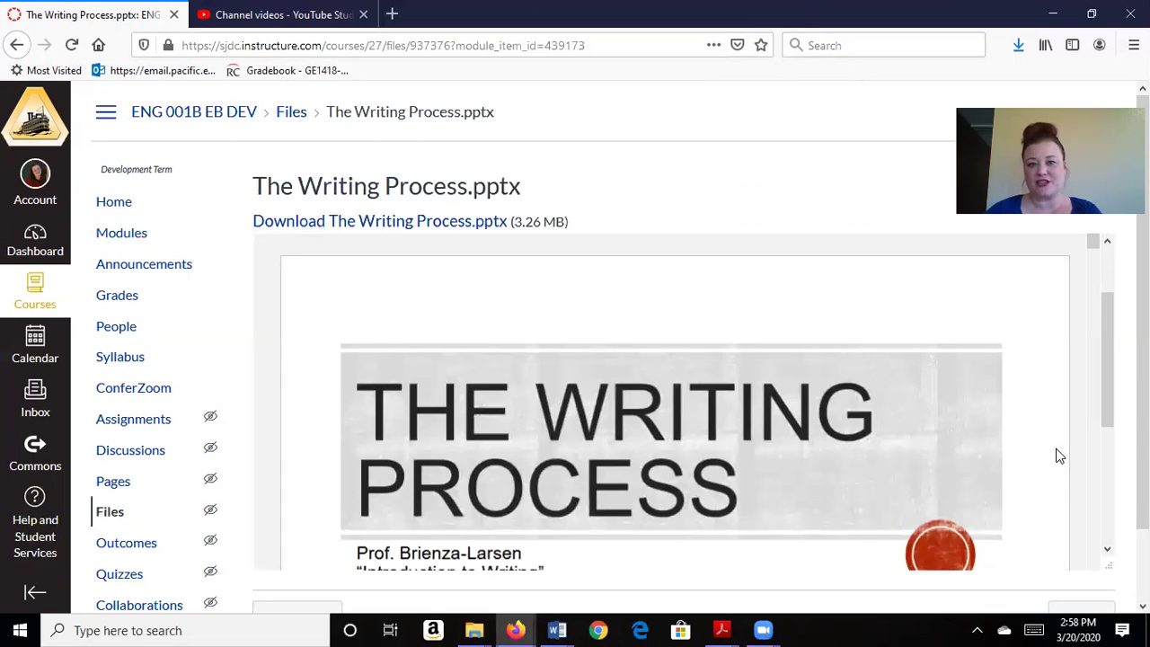
pyautogui.moveTo(1109, 381); pyautogui.dragTo(1088, 519)
pyautogui.scroll(-3, 704, 362)
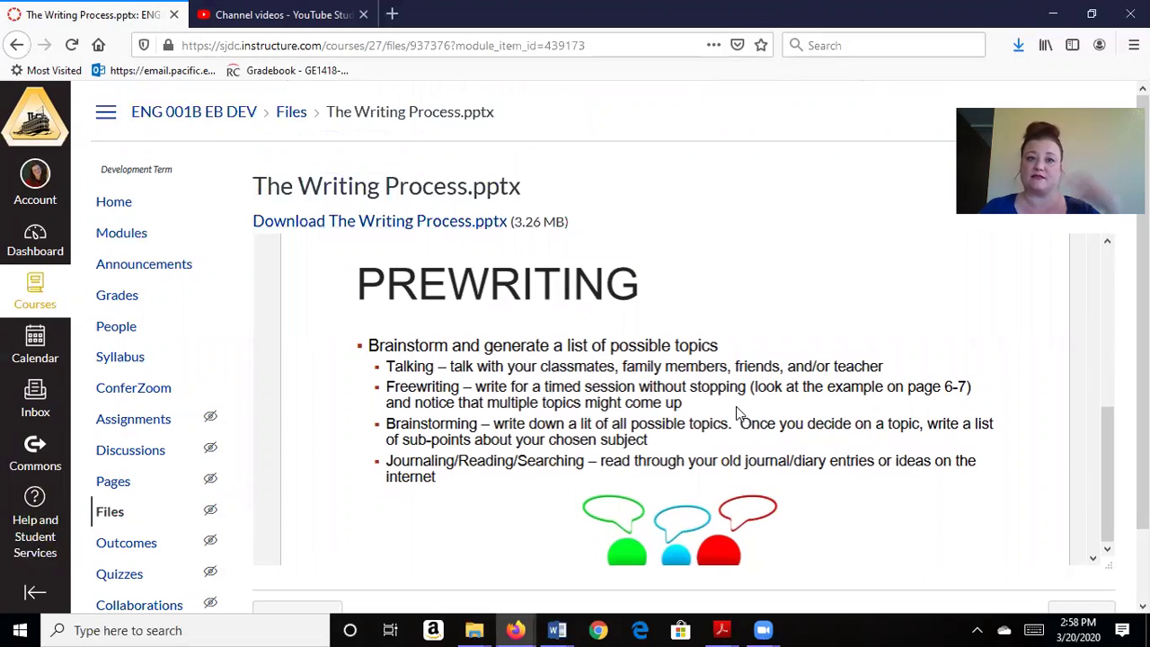
pyautogui.scroll(-8, 504, 406)
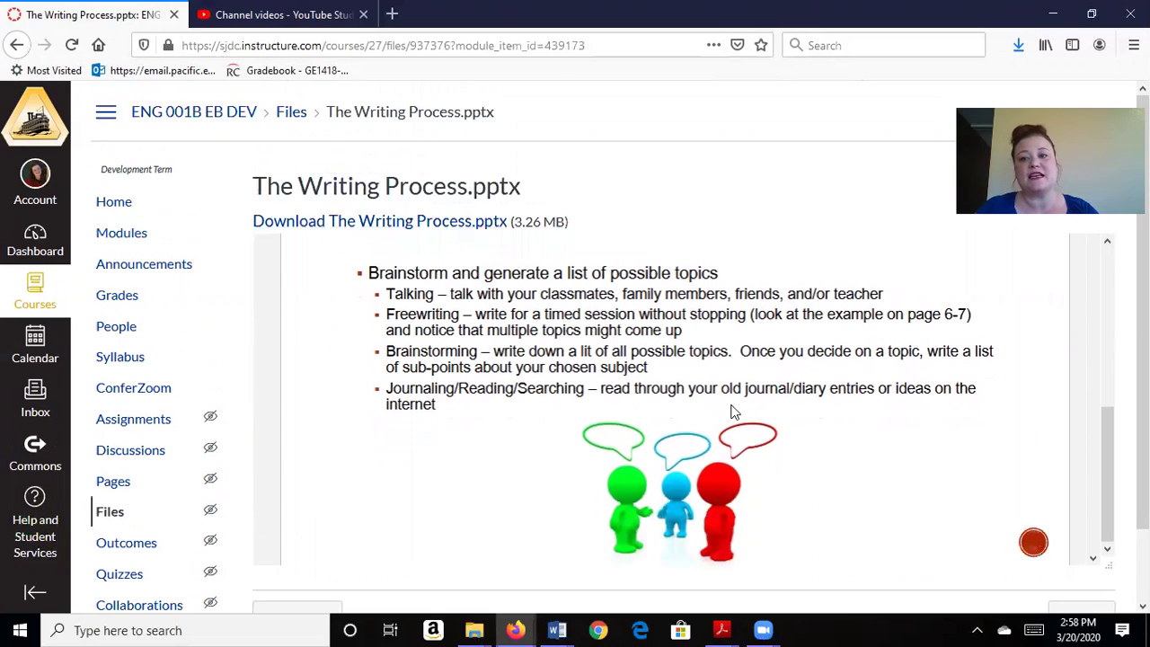
pyautogui.scroll(-1, 585, 378)
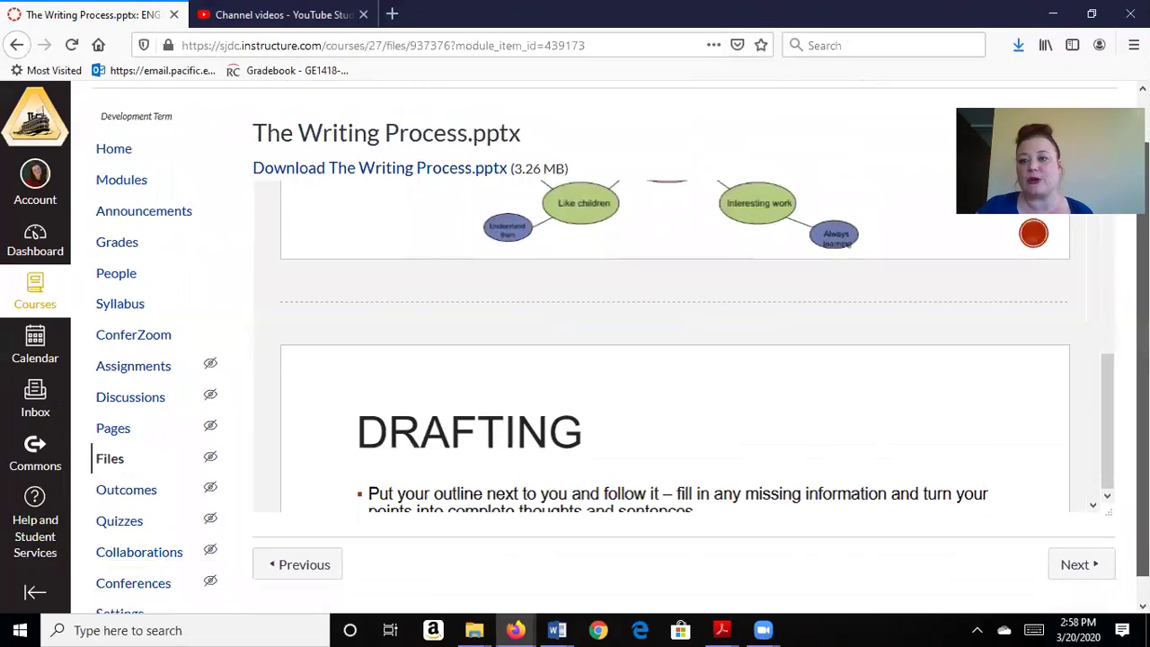
pyautogui.scroll(5, 844, 437)
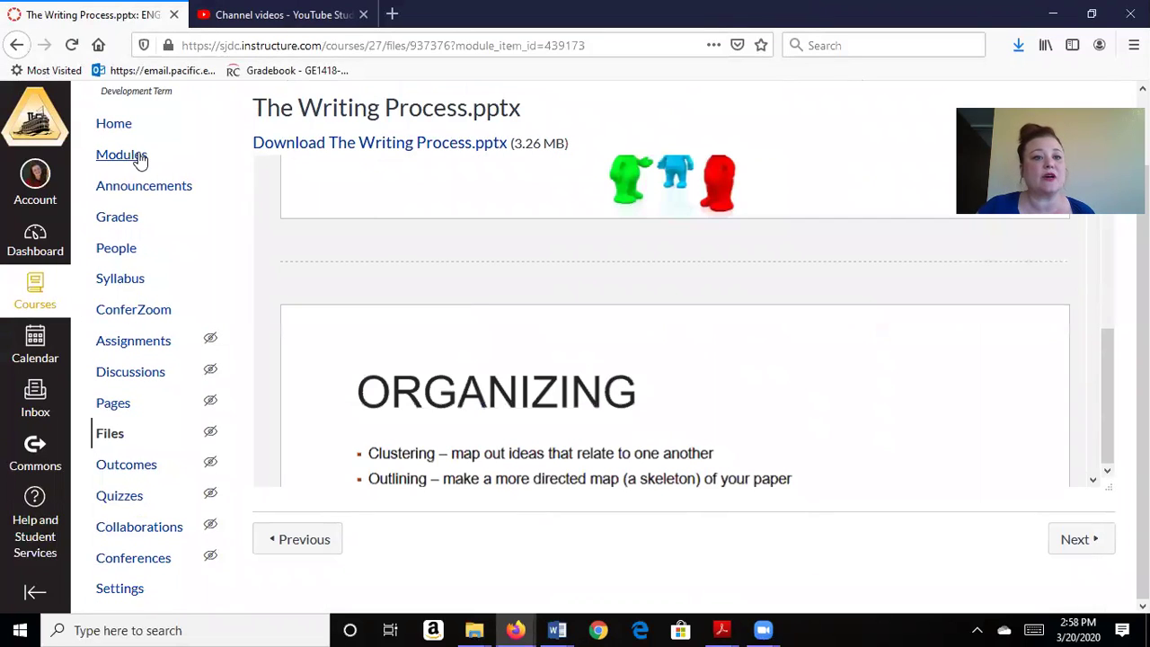
# Step: Remove the Reading Response item from Unit 1: Narration and confirm the deletion
pyautogui.click(134, 157)
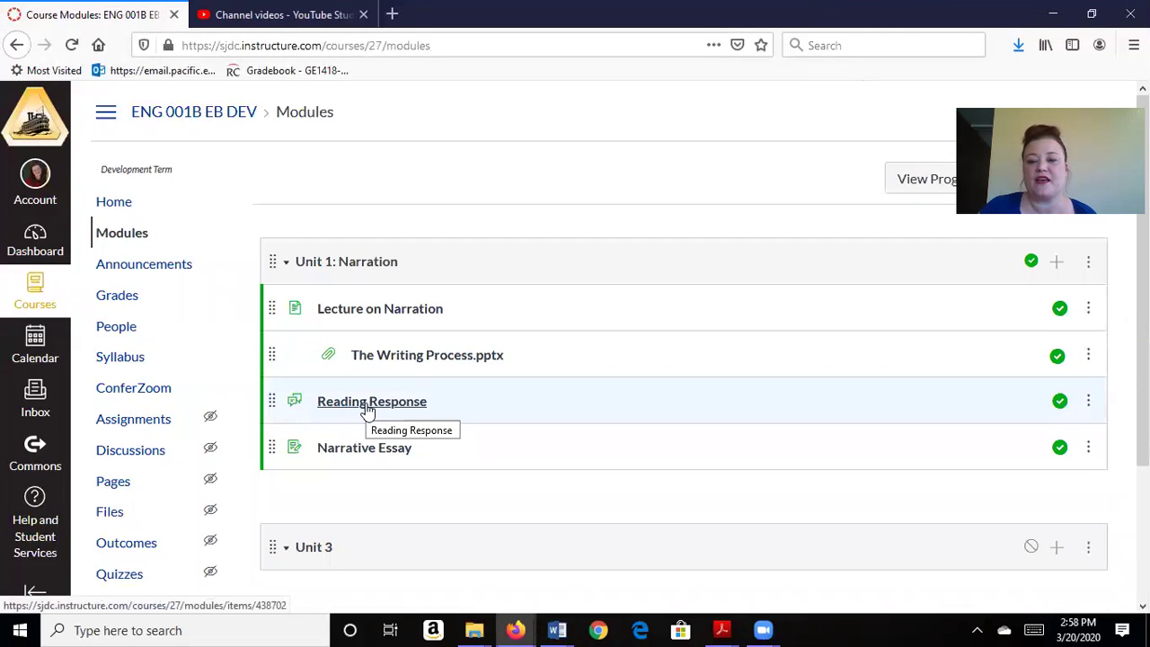
pyautogui.click(1088, 402)
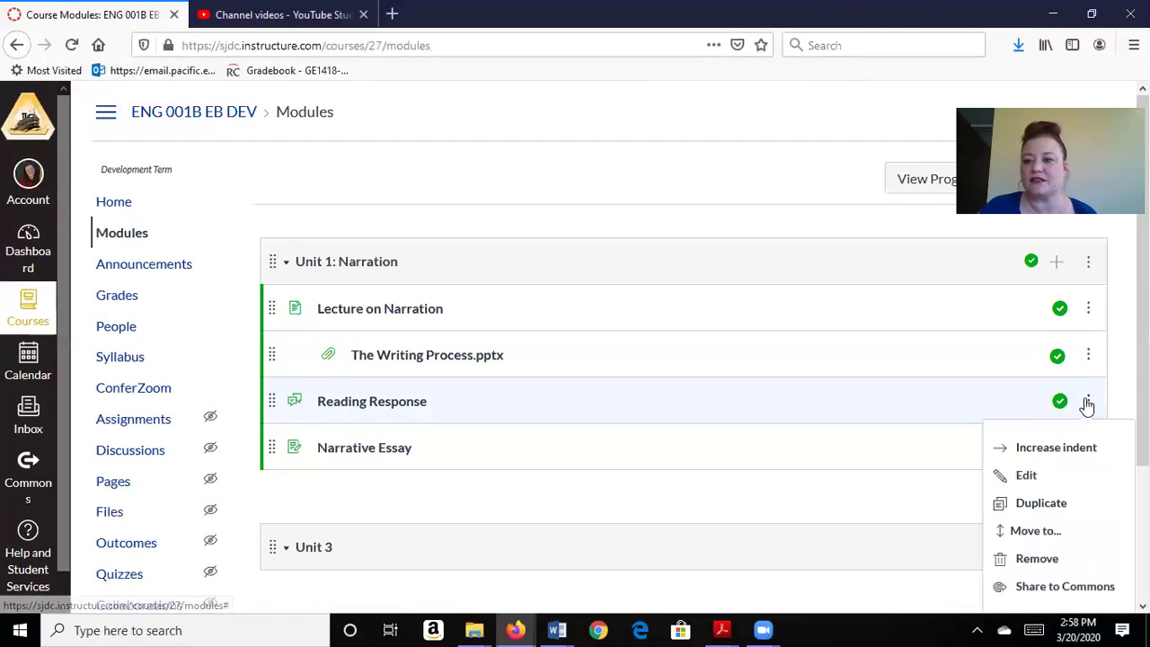
pyautogui.click(1060, 558)
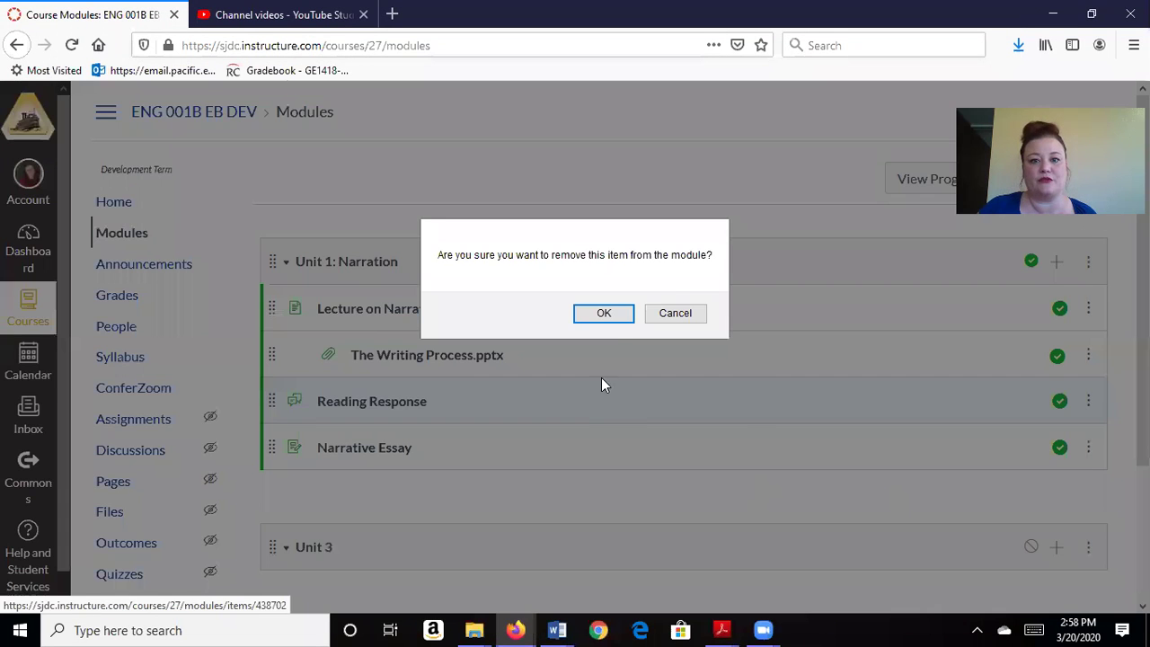
pyautogui.click(611, 325)
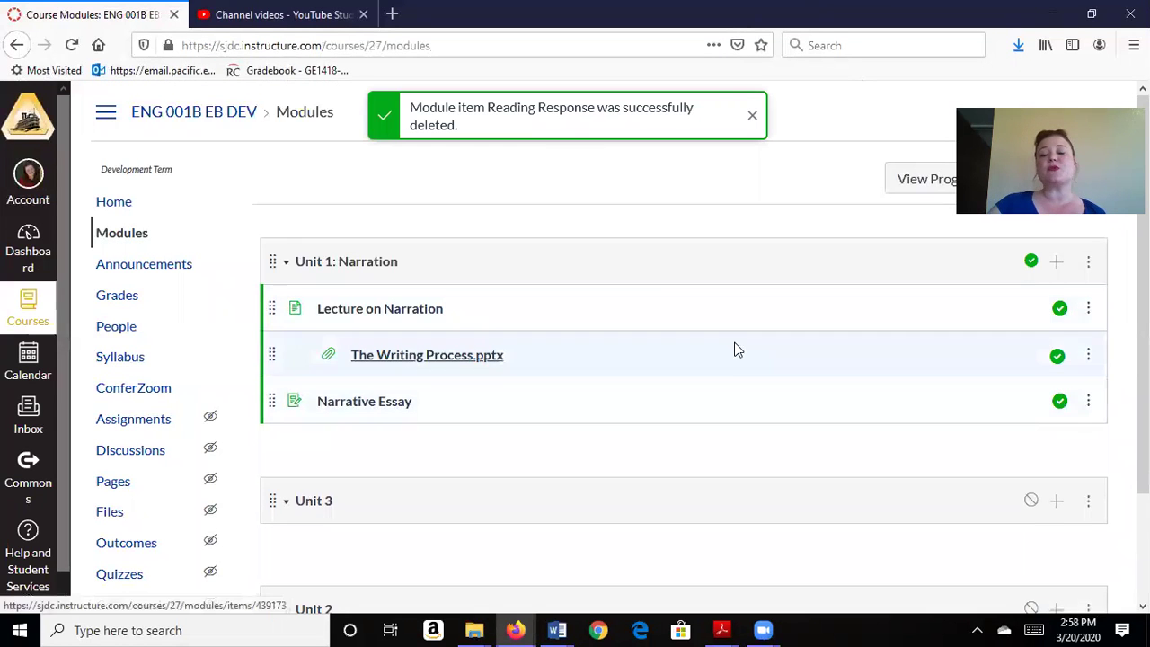
# Step: Add a new discussion topic named 'My Narrative Topic' to Unit 1: Narration
pyautogui.click(1058, 263)
pyautogui.click(453, 219)
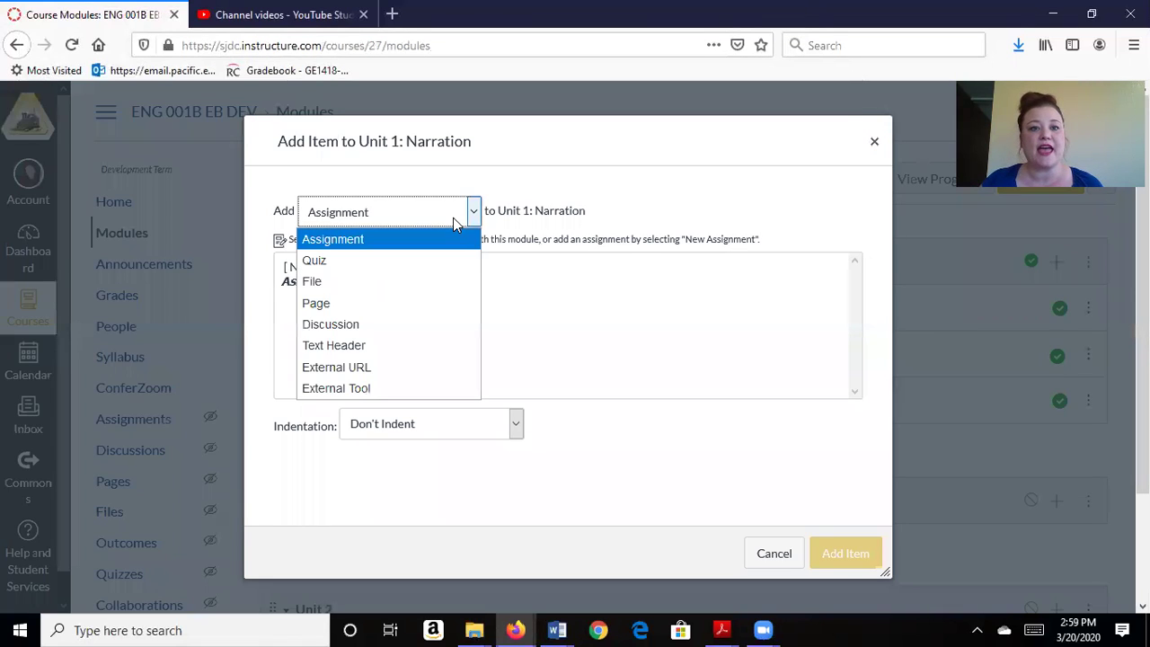
pyautogui.click(401, 324)
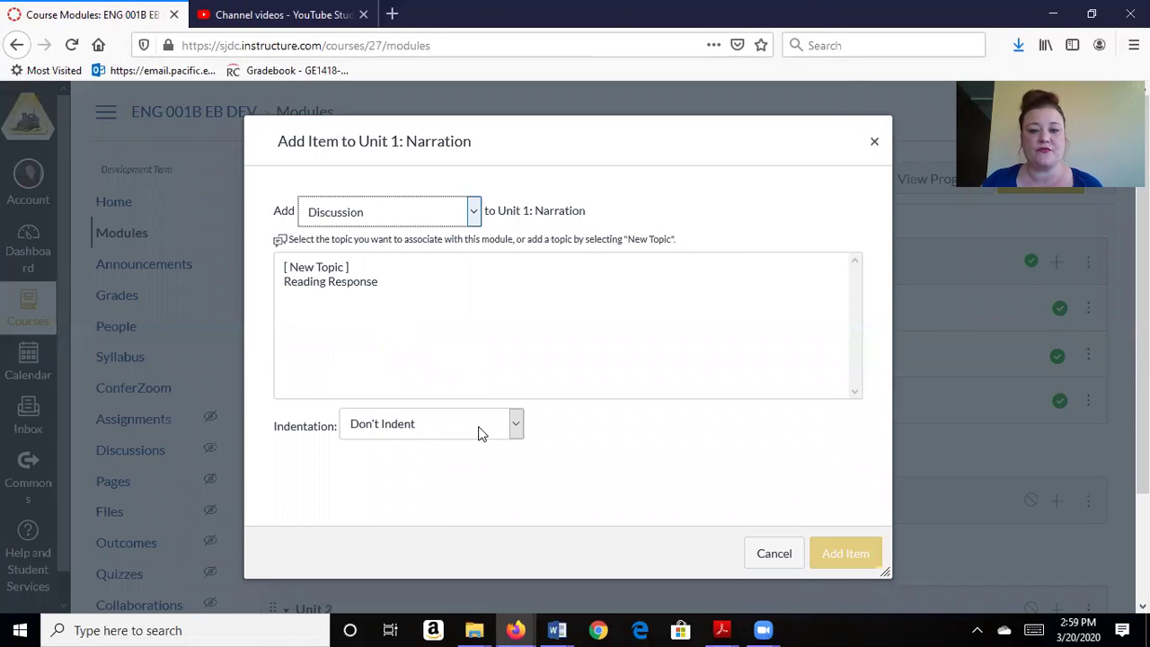
pyautogui.click(313, 269)
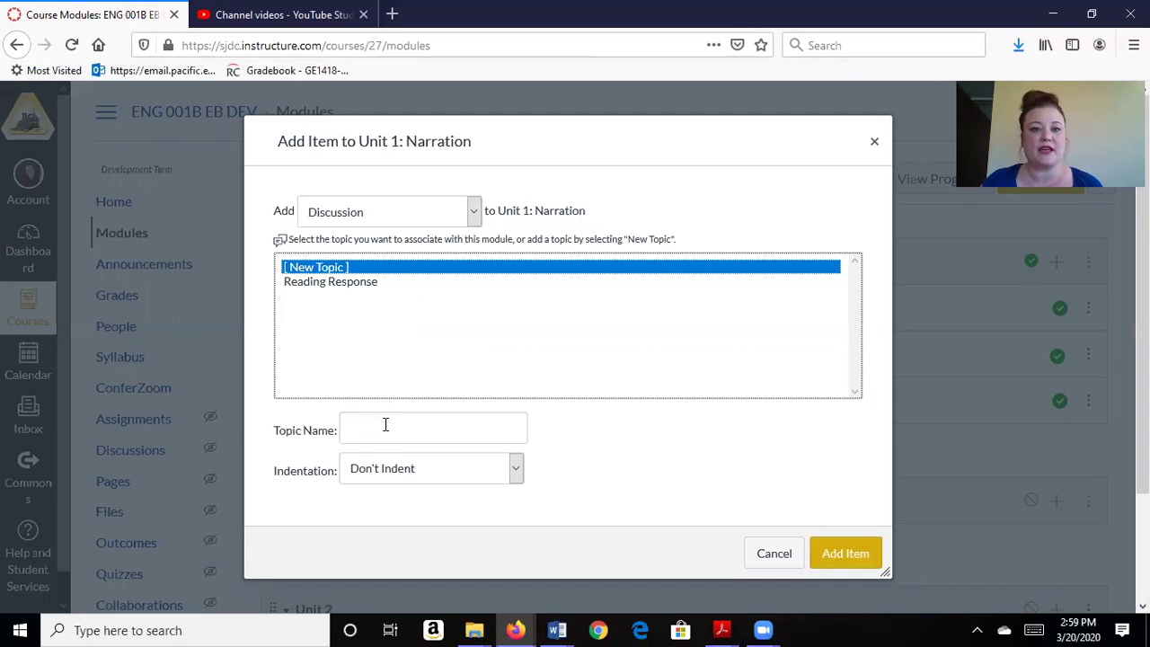
pyautogui.click(386, 426)
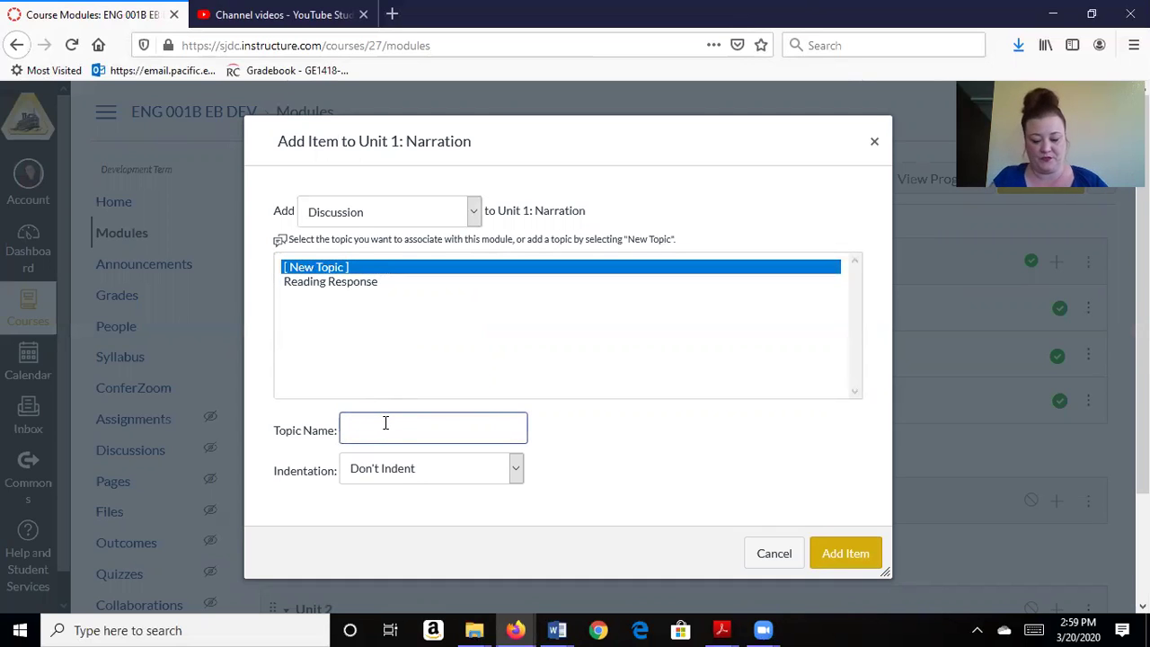
pyautogui.write('My Na')
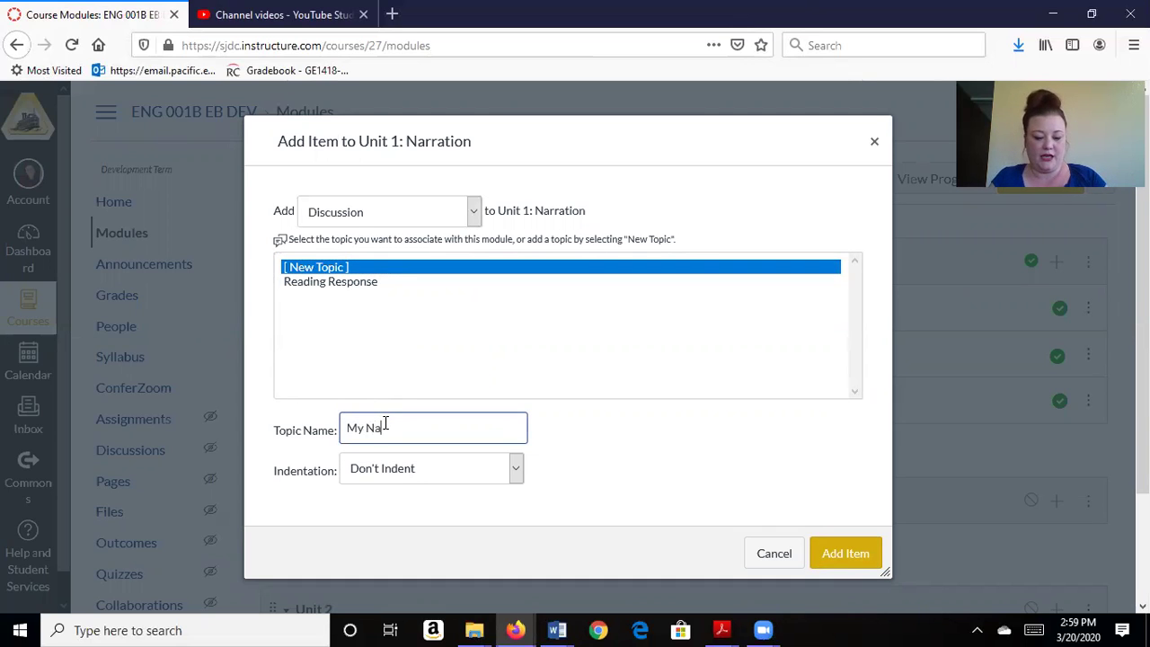
pyautogui.write('rrative Topic')
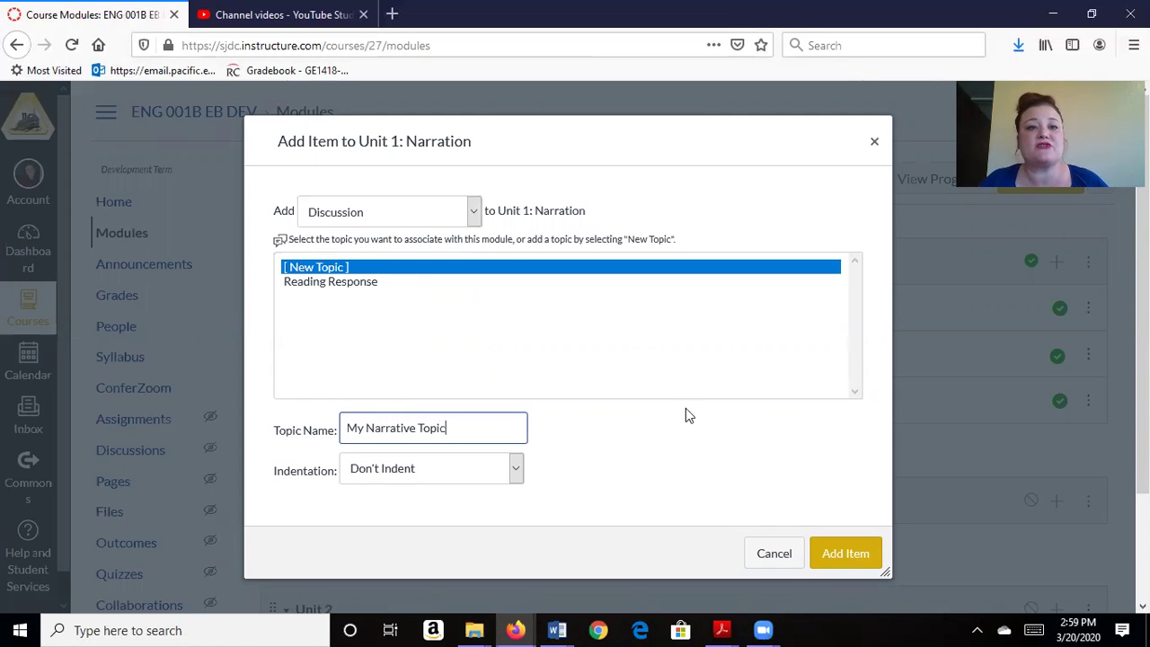
pyautogui.click(843, 554)
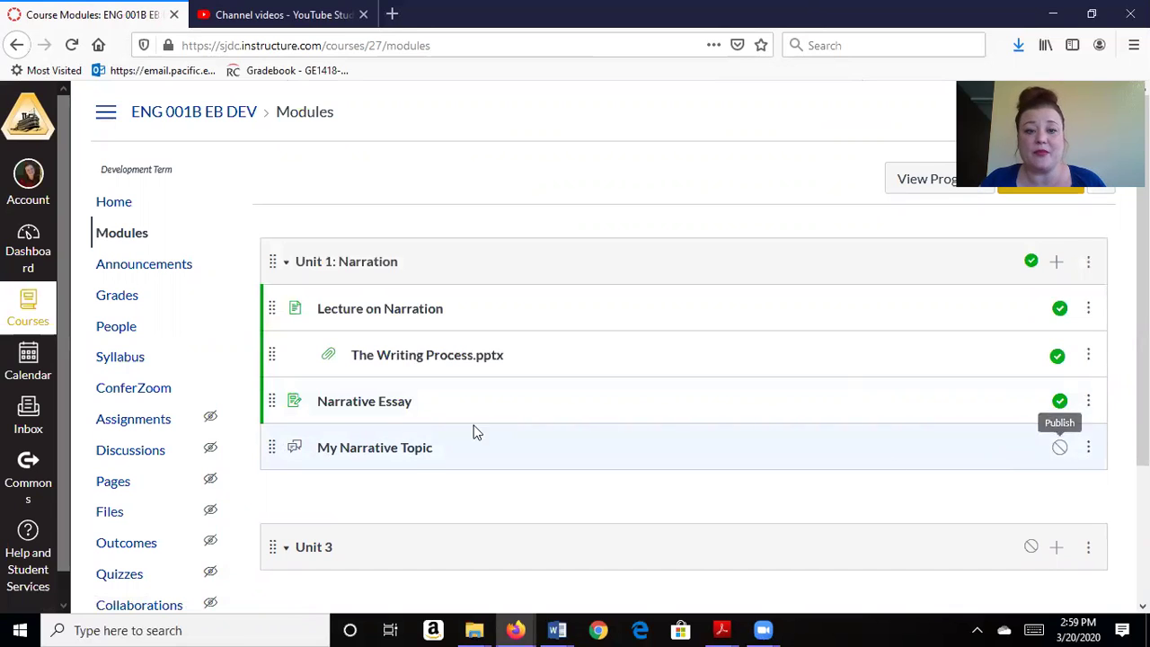
# Step: Edit My Narrative Topic's body to 'Here is my discussion question. I will be sure to include my rules and expectations.'
pyautogui.click(411, 450)
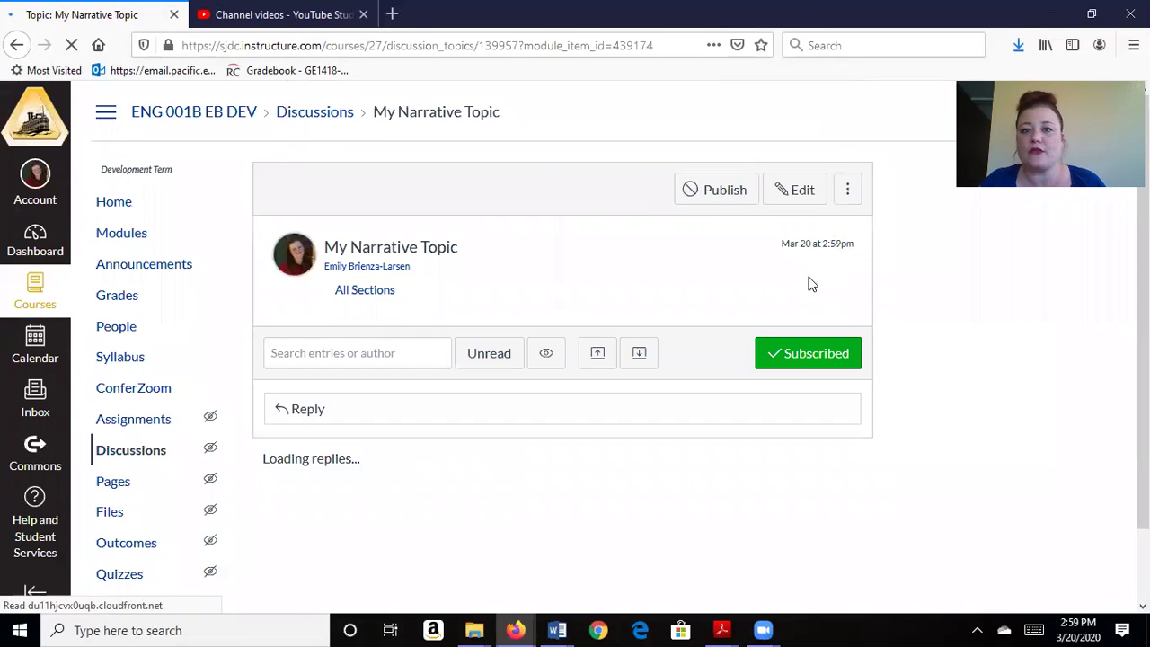
pyautogui.click(804, 195)
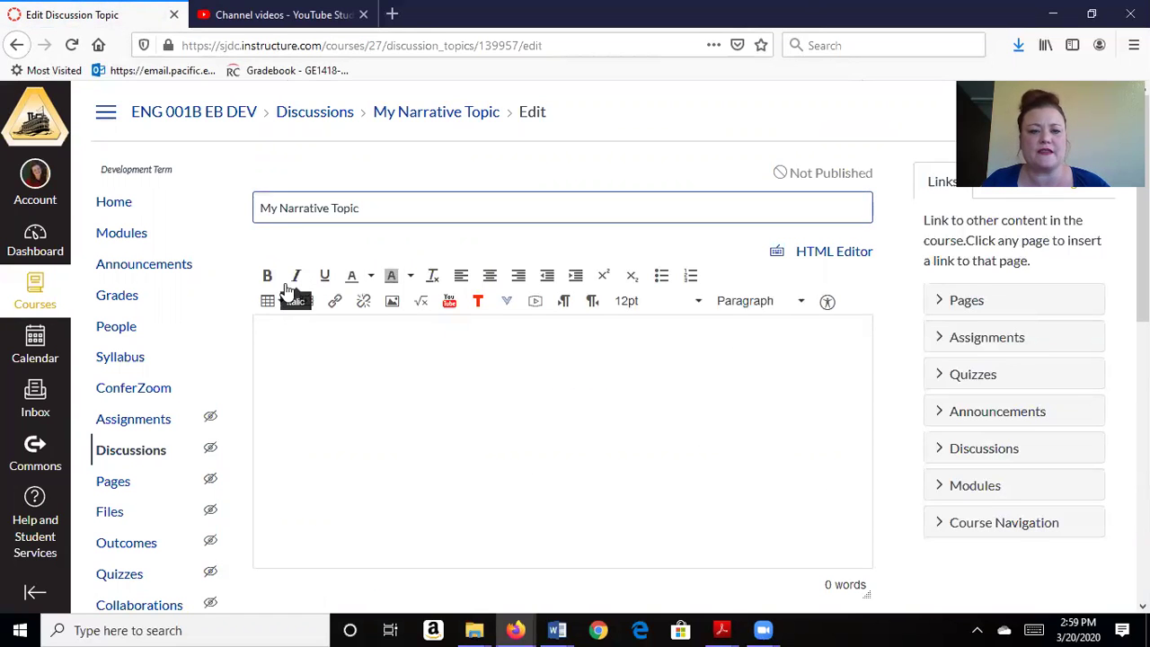
pyautogui.click(349, 370)
pyautogui.write('Here ')
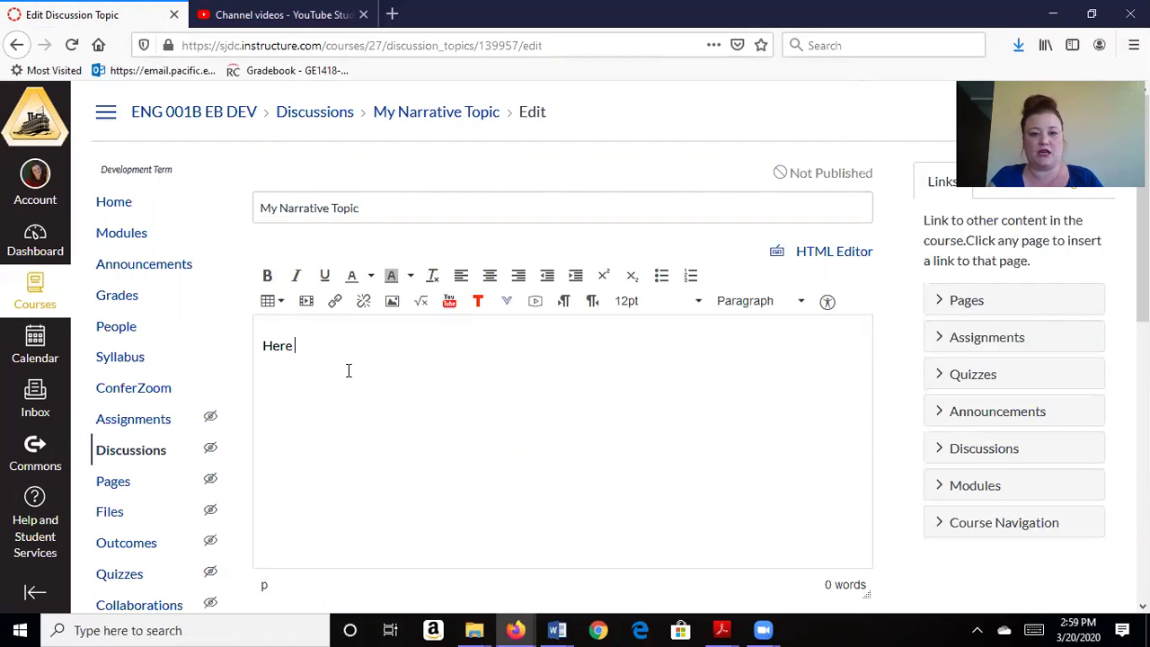
pyautogui.write('is my discus')
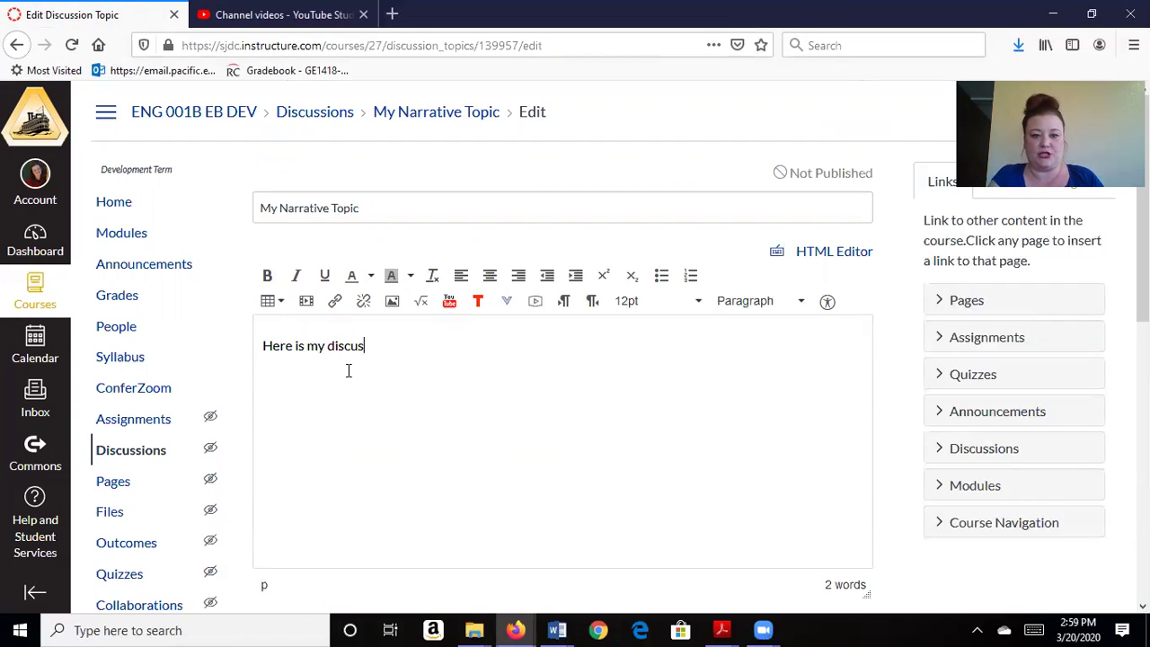
pyautogui.write('sion question. I')
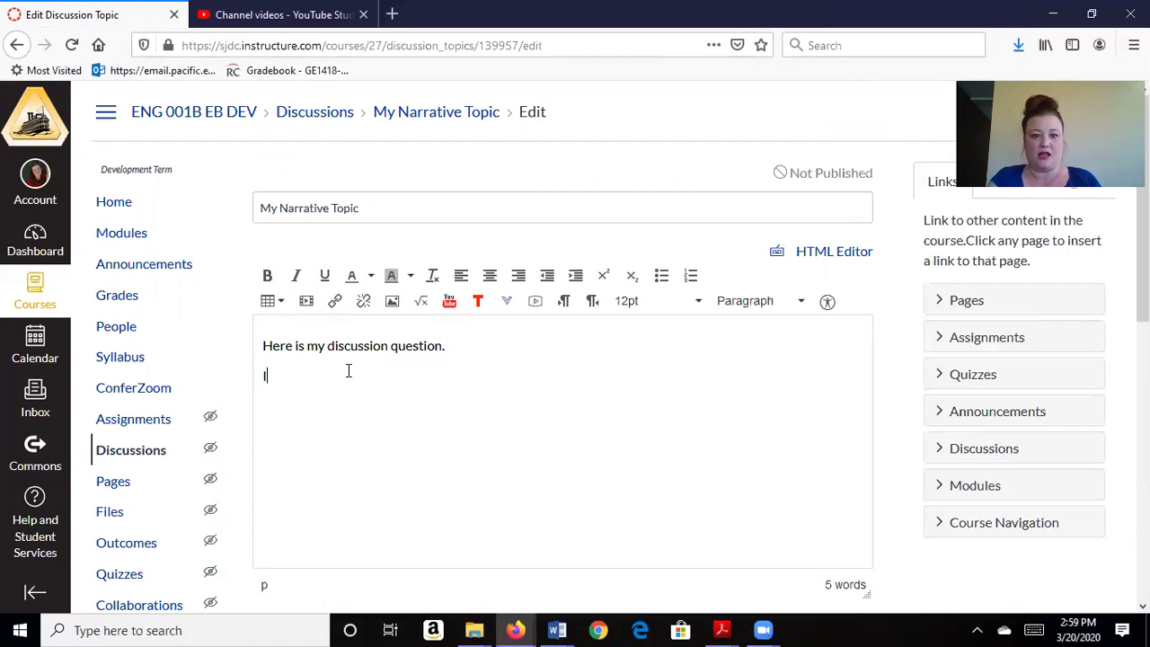
pyautogui.write(' will be sure ')
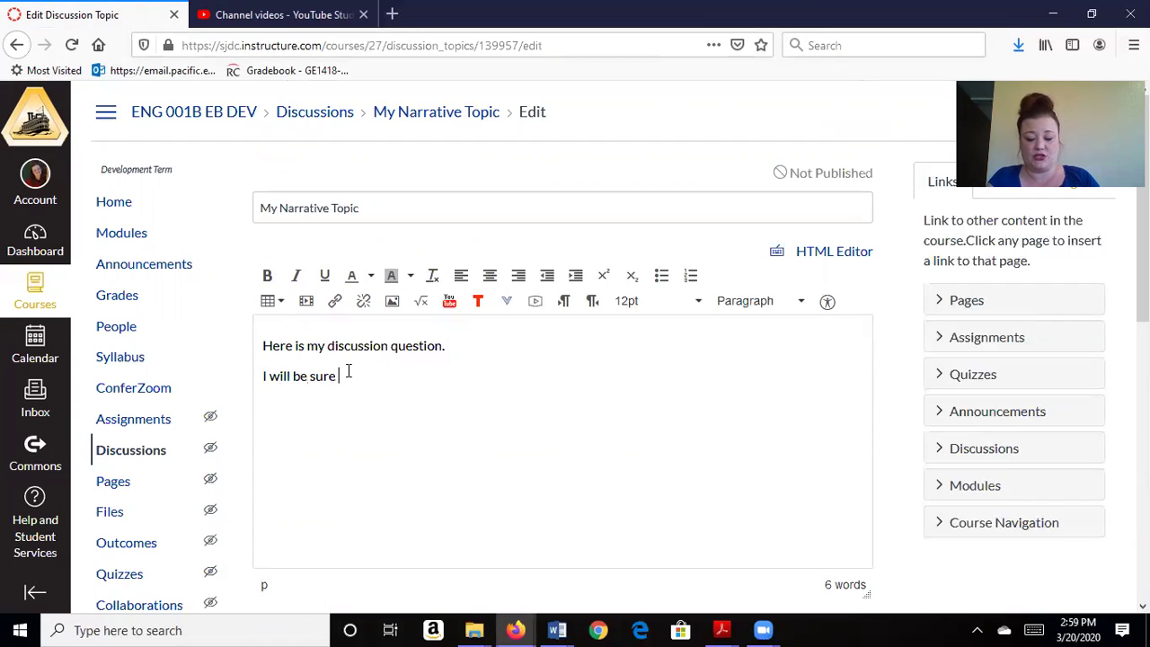
pyautogui.write('to include my r')
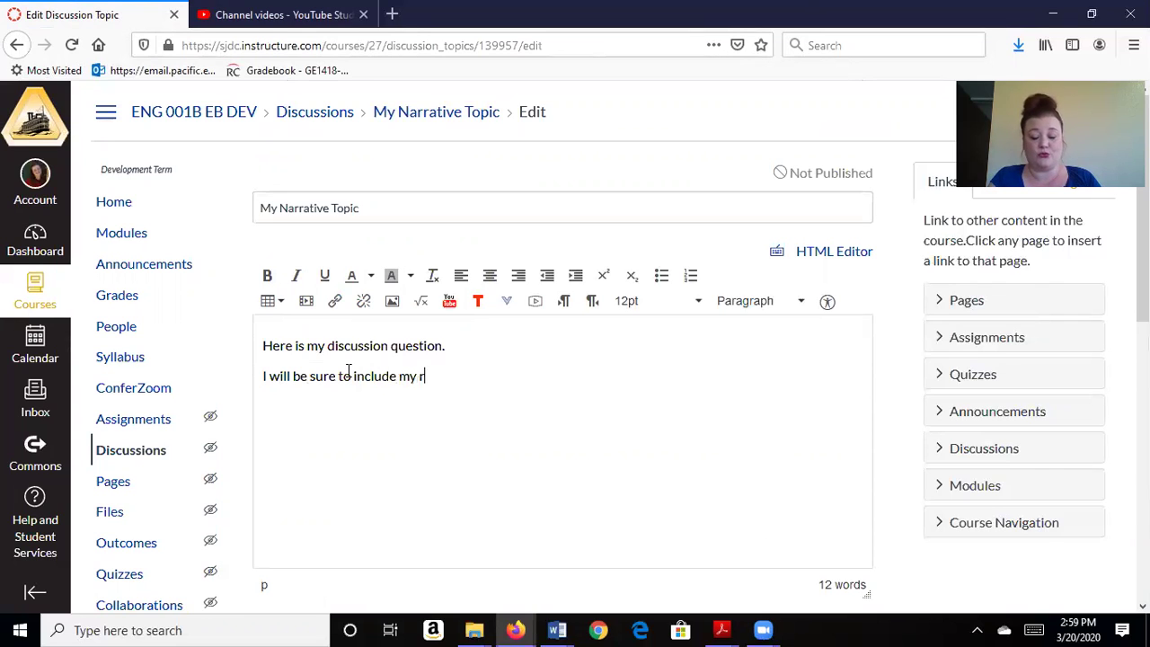
pyautogui.write('ules and ex')
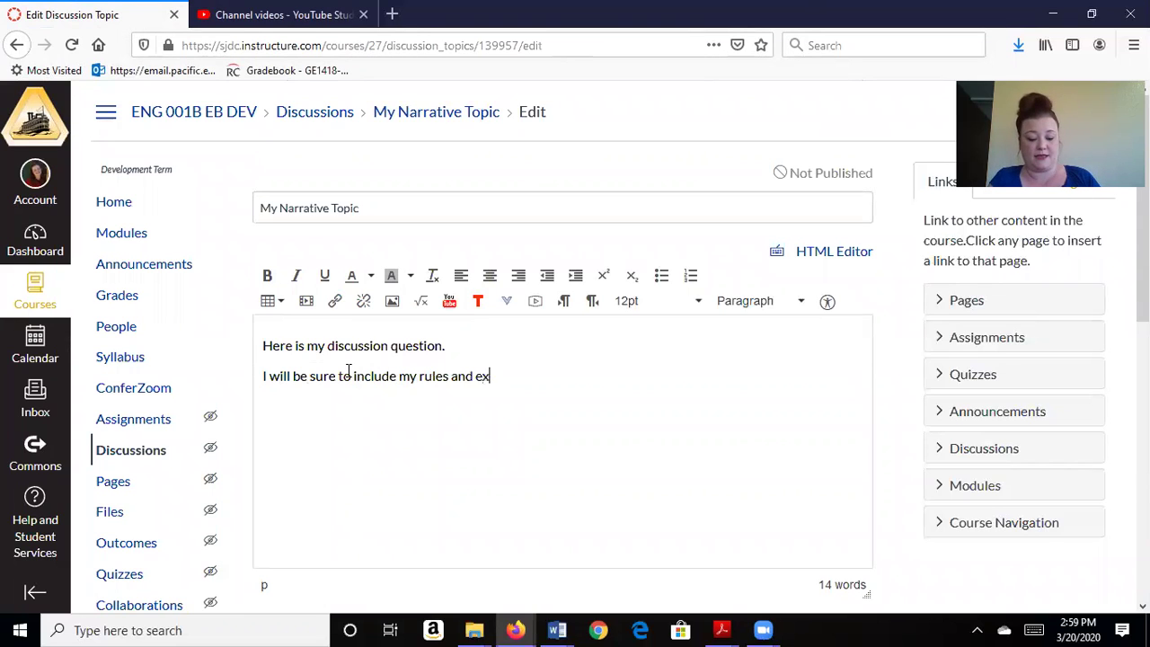
pyautogui.write('pectations.')
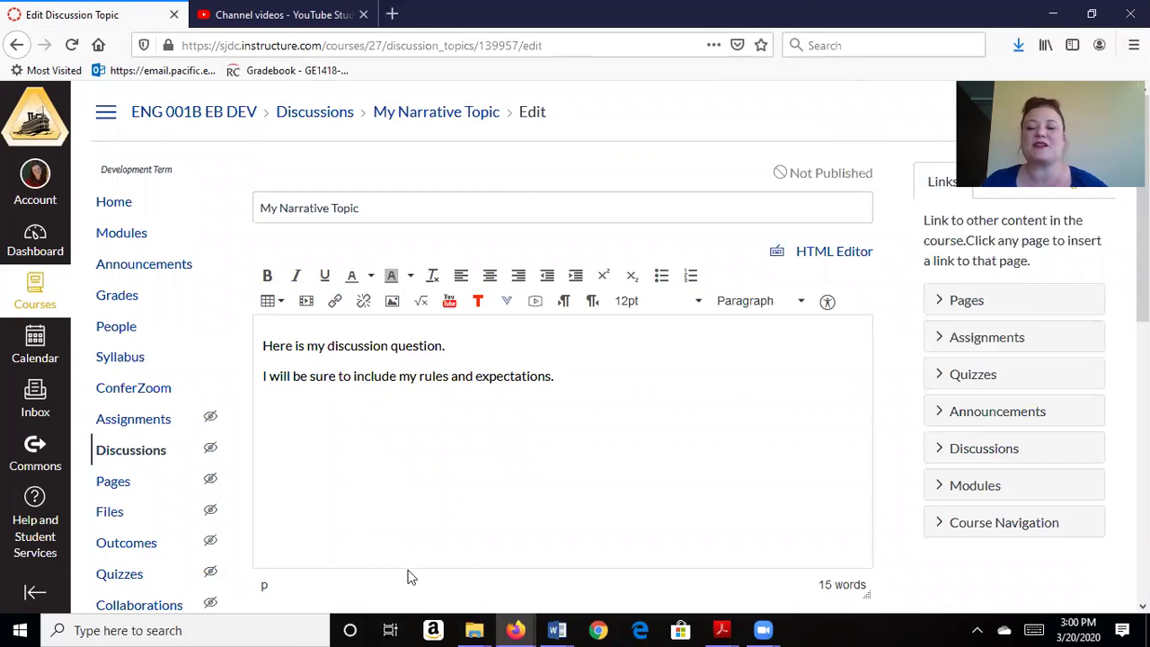
# Step: Mark My Narrative Topic as graded with Points Possible set to 10
pyautogui.scroll(-1, 809, 341)
pyautogui.scroll(-3, 810, 341)
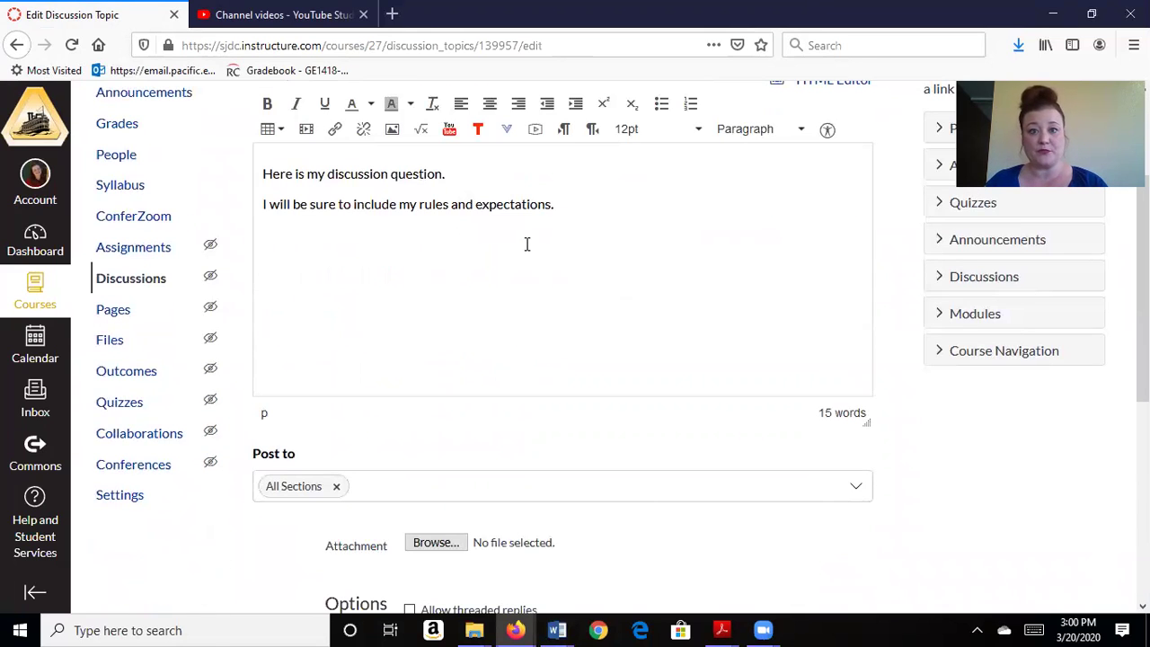
pyautogui.scroll(-7, 596, 284)
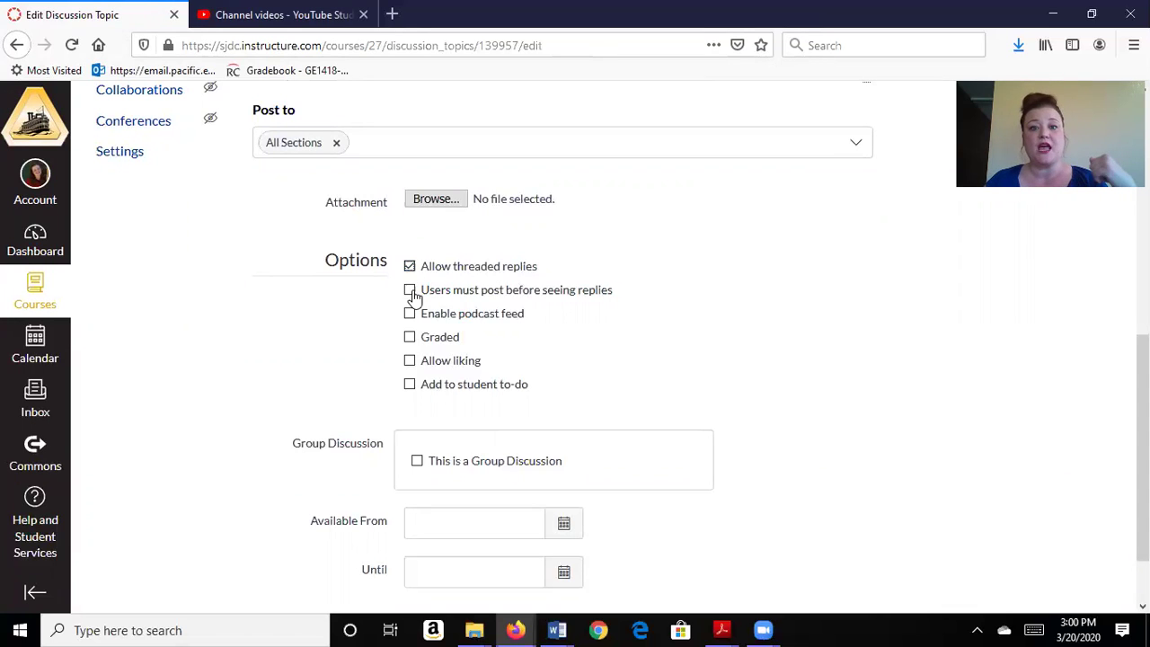
pyautogui.click(413, 338)
pyautogui.scroll(-1, 413, 338)
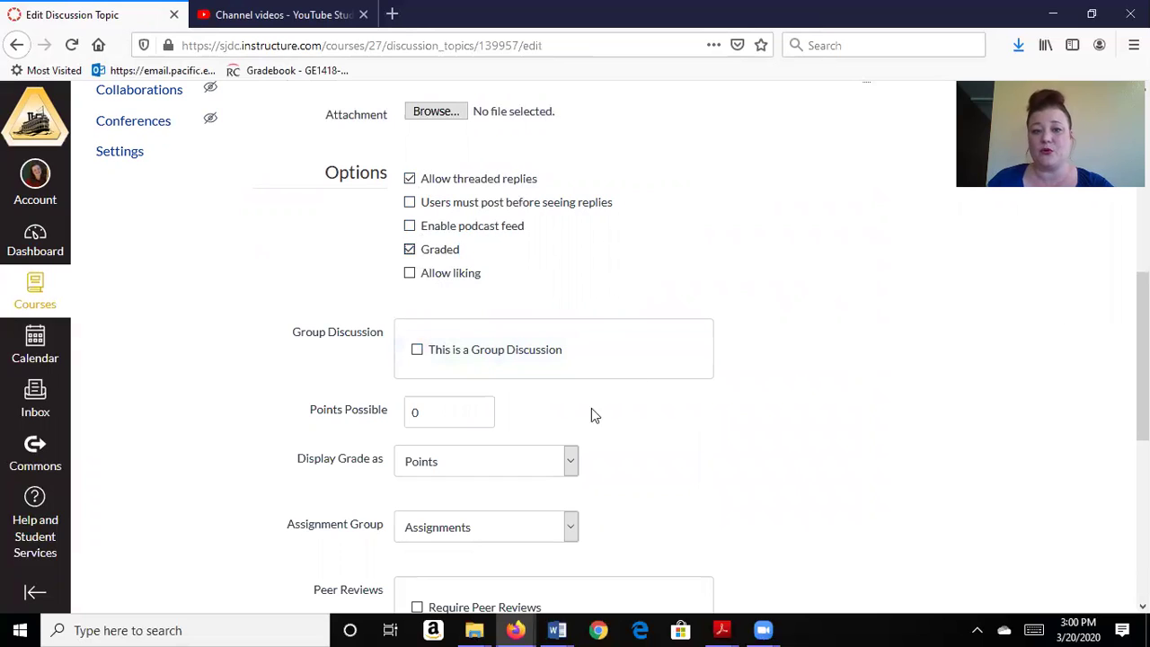
pyautogui.doubleClick(461, 412)
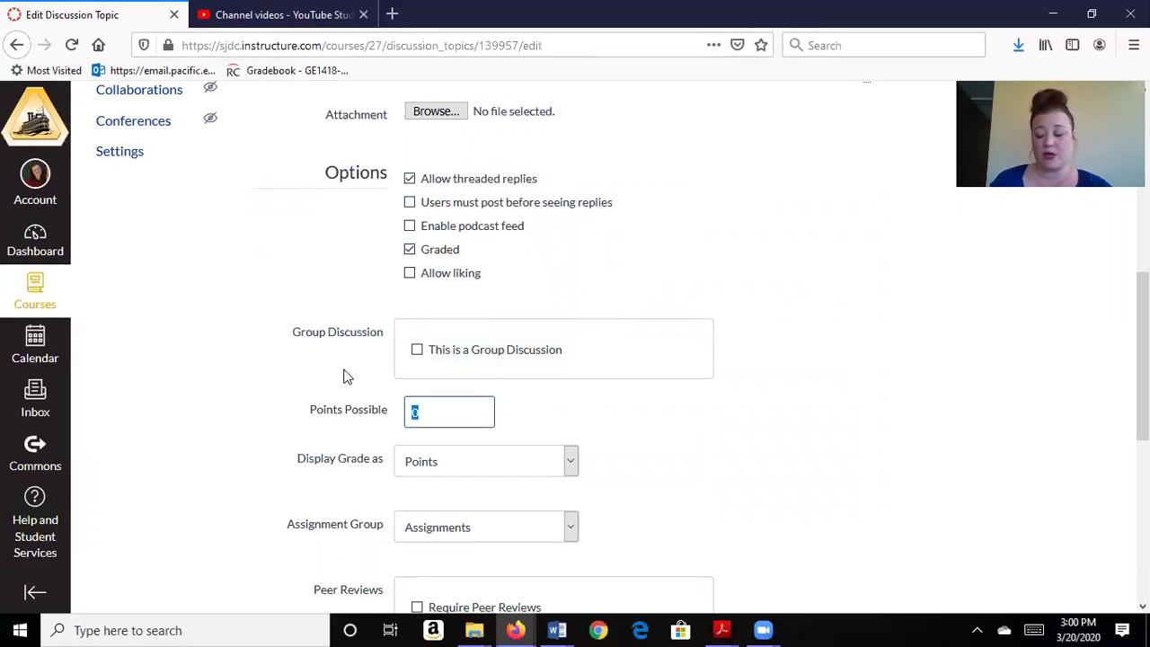
pyautogui.write('10')
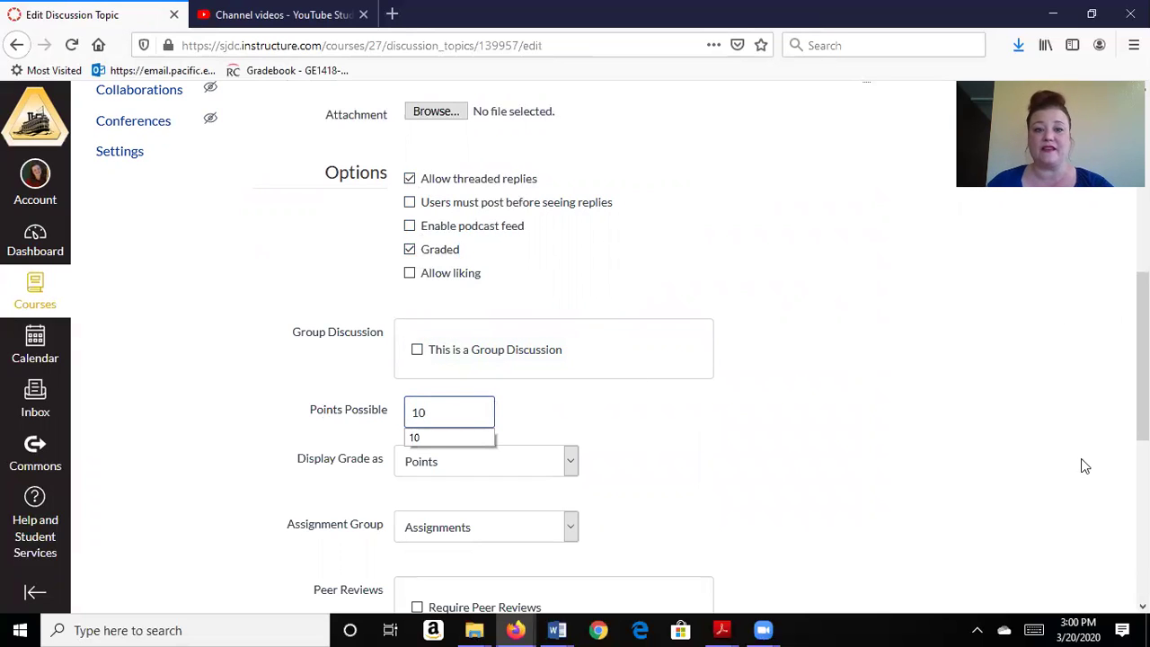
pyautogui.click(891, 405)
pyautogui.scroll(-5, 876, 423)
pyautogui.scroll(-4, 905, 434)
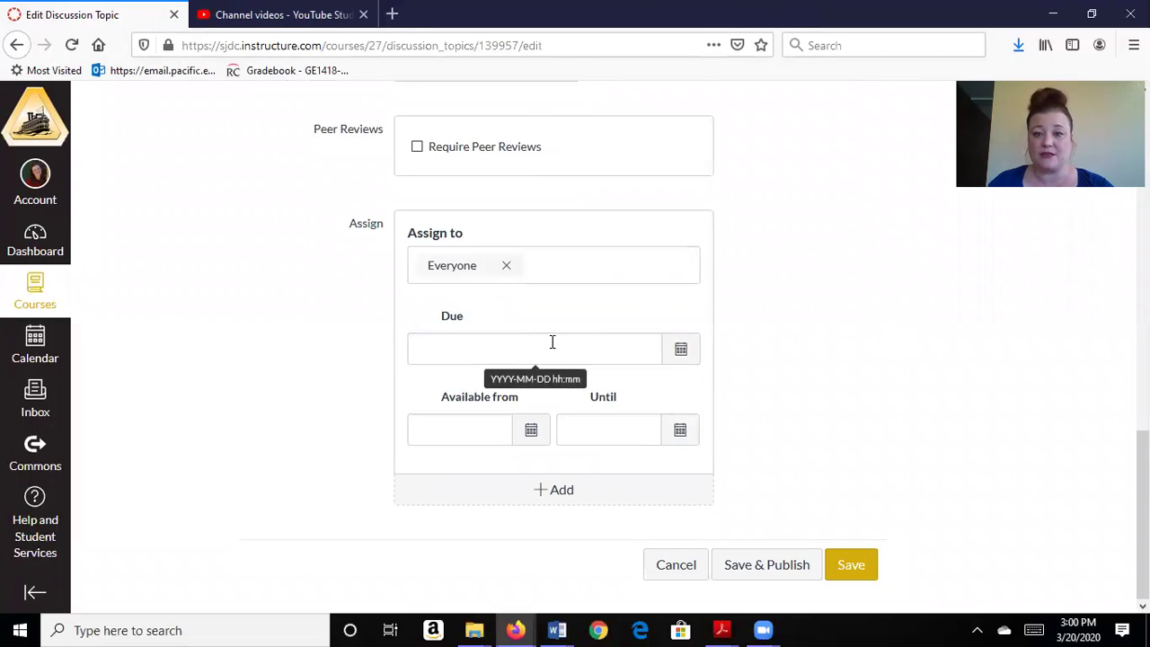
# Step: Set the discussion due March 29, available from March 23 until March 29
pyautogui.click(682, 355)
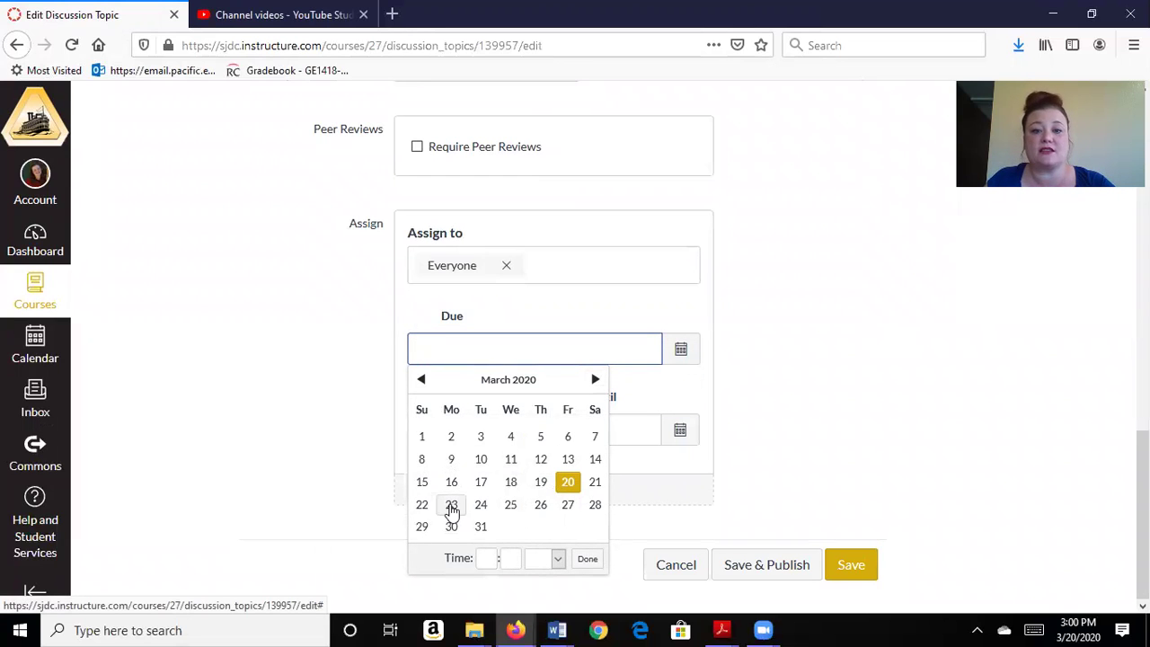
pyautogui.click(422, 528)
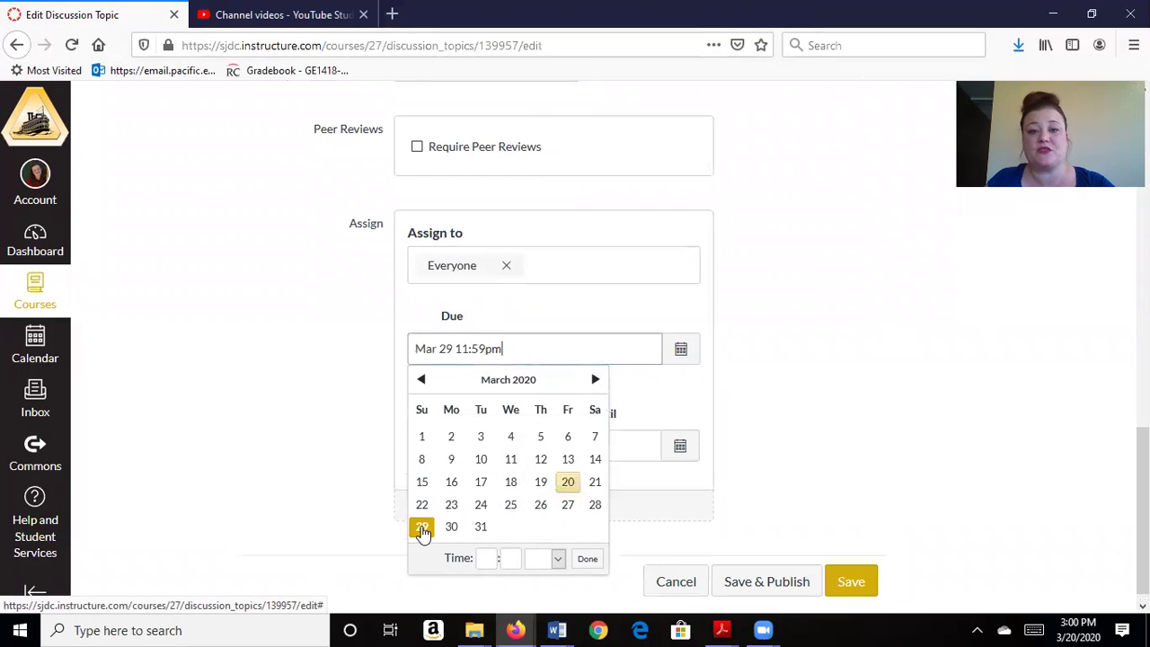
pyautogui.click(849, 364)
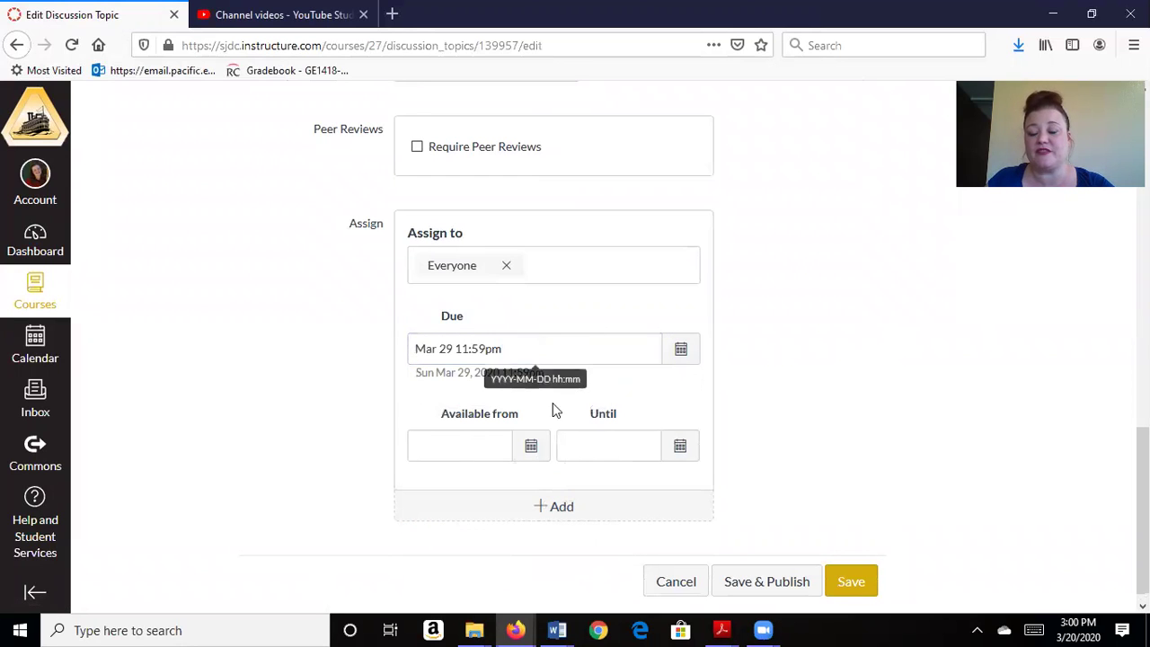
pyautogui.click(535, 454)
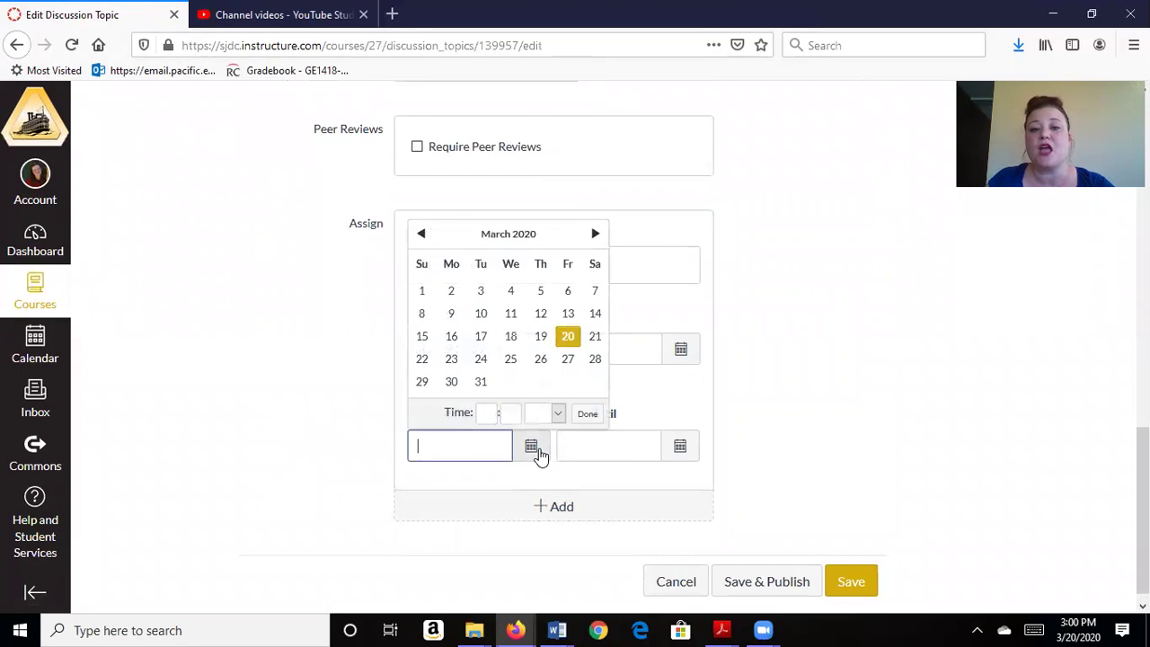
pyautogui.click(451, 361)
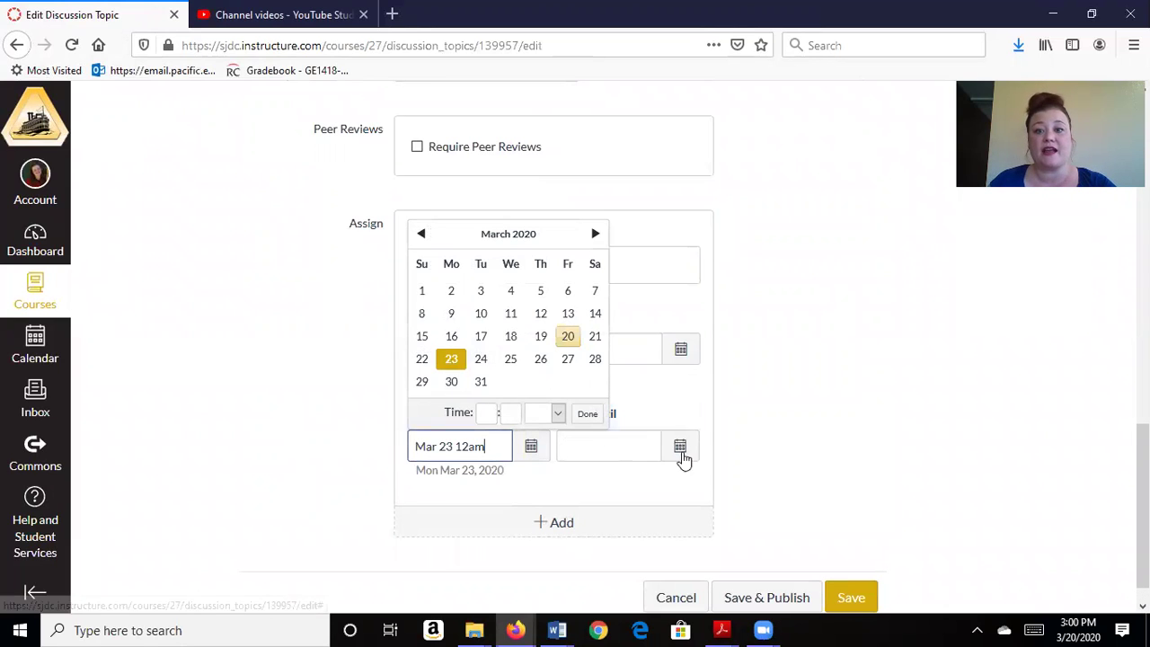
pyautogui.click(681, 446)
pyautogui.click(572, 386)
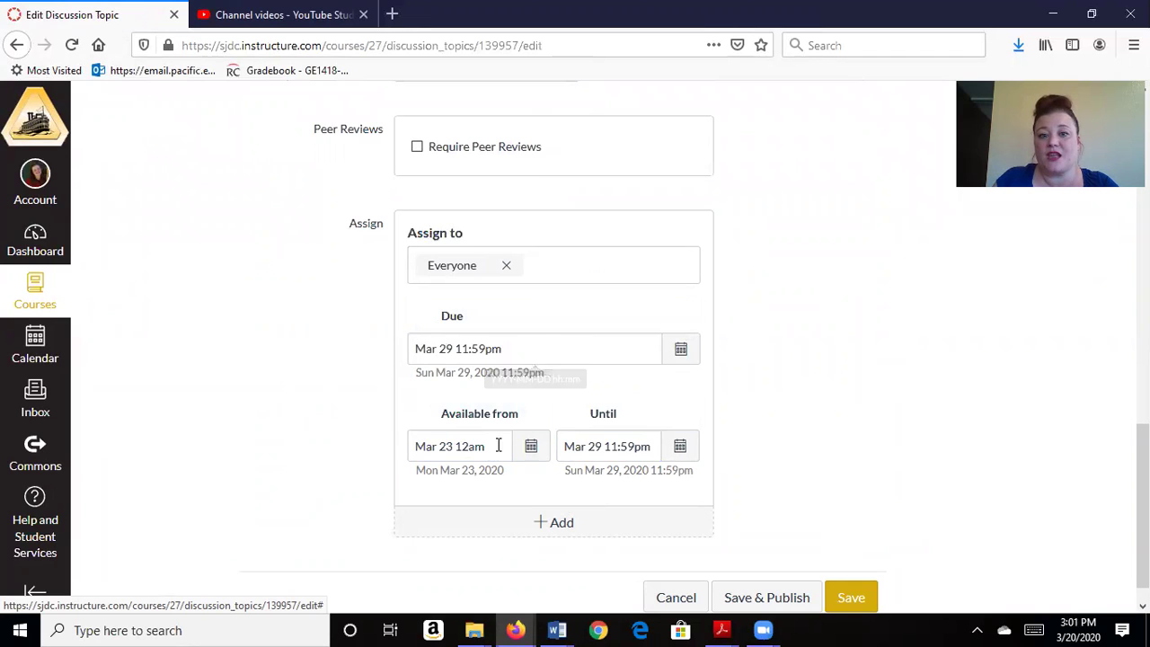
pyautogui.scroll(-1, 911, 416)
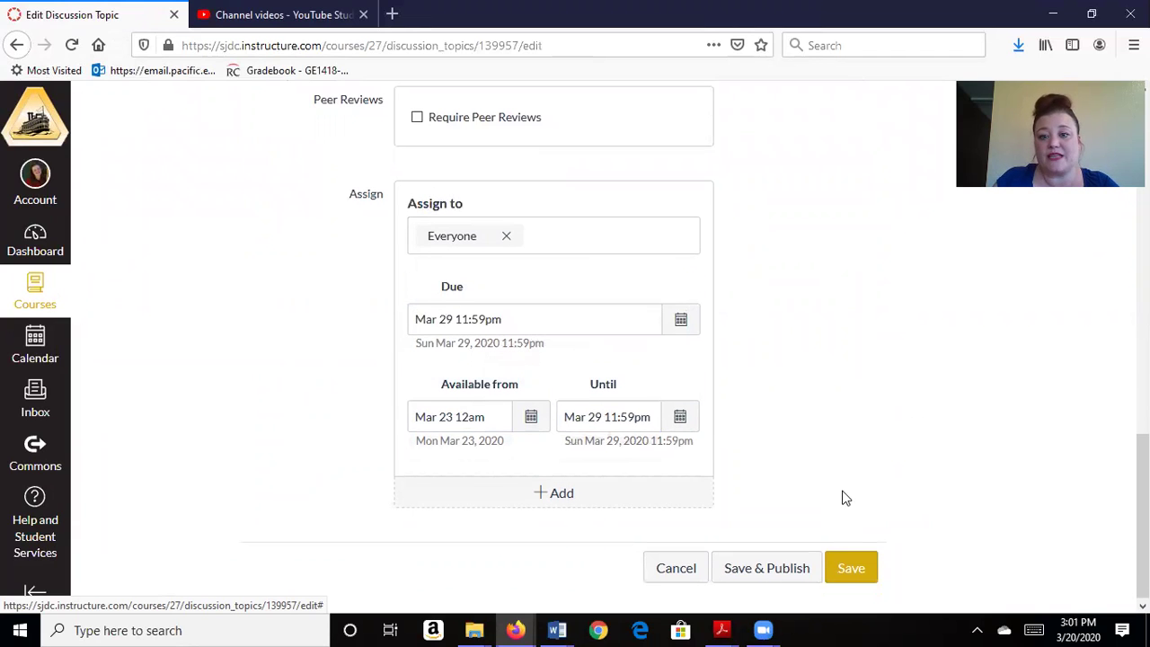
# Step: Save and publish the discussion, then post the reply 'I am going to give an example.'
pyautogui.click(791, 566)
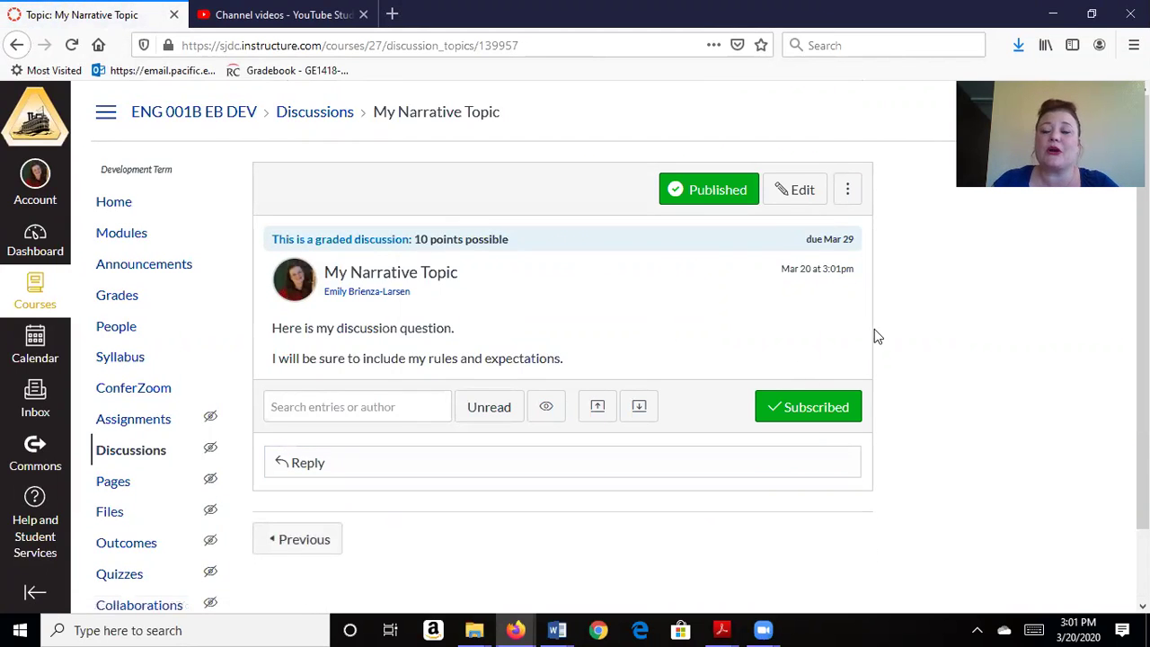
pyautogui.scroll(-2, 306, 367)
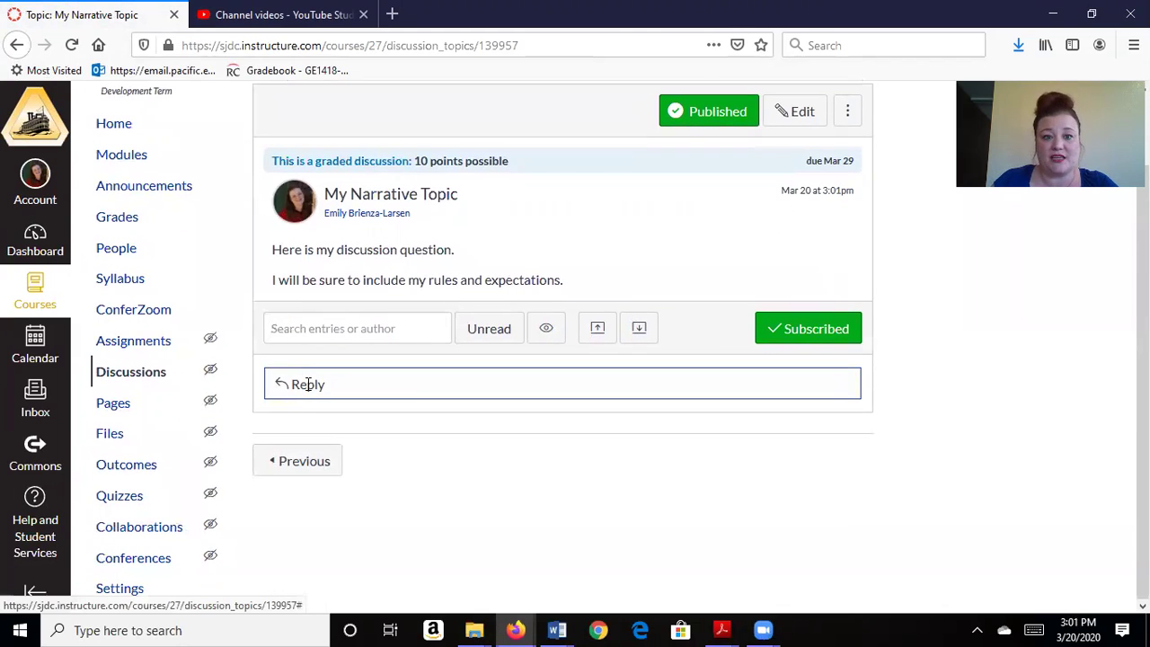
pyautogui.click(316, 388)
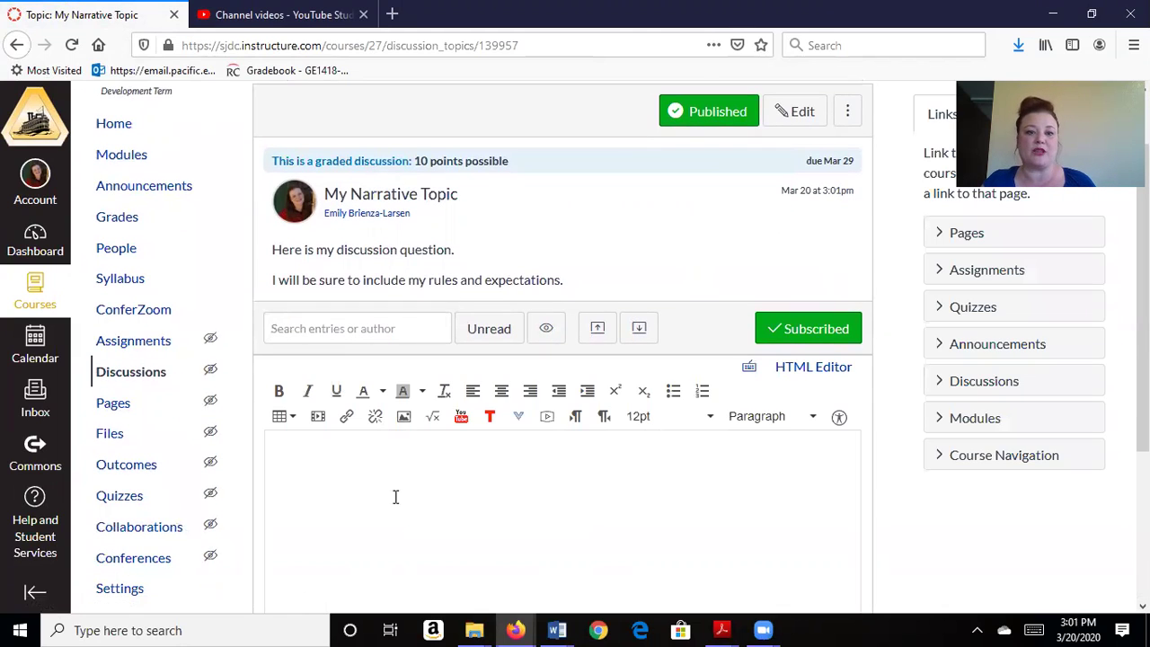
pyautogui.write('I am going to give')
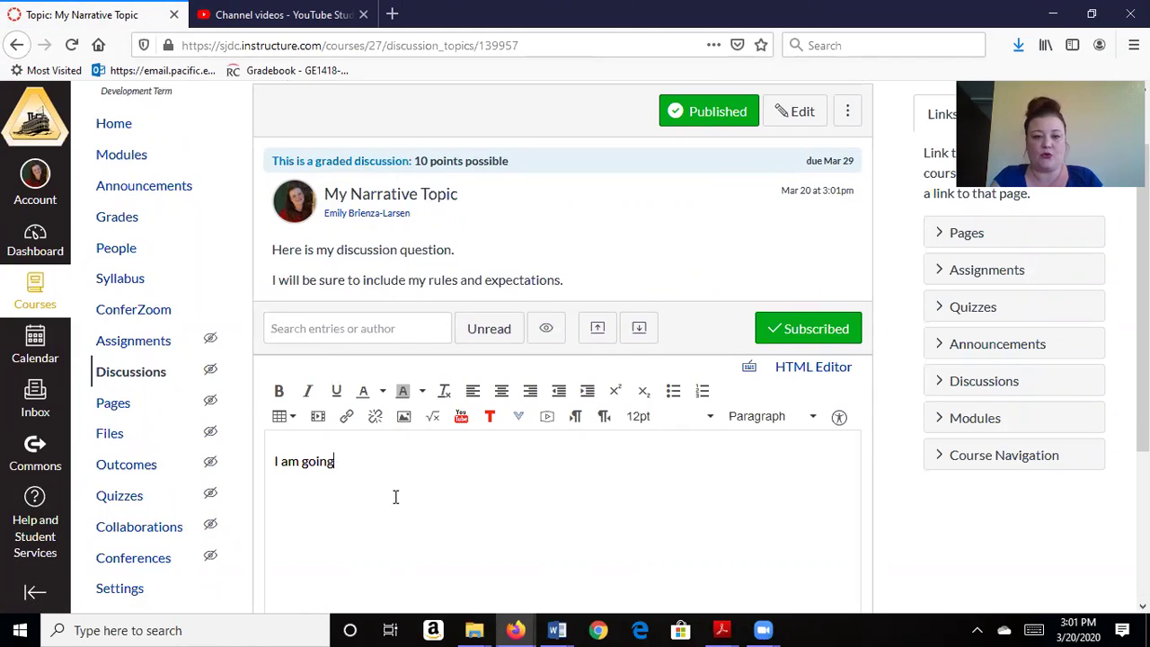
pyautogui.write(' an e')
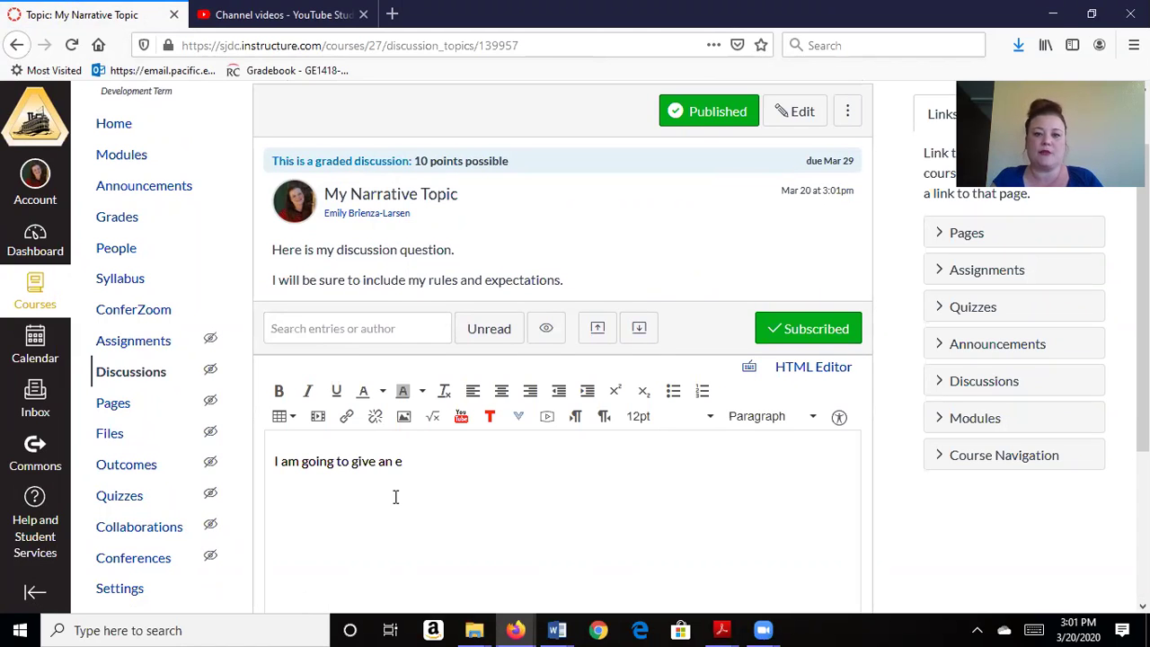
pyautogui.write('xample.')
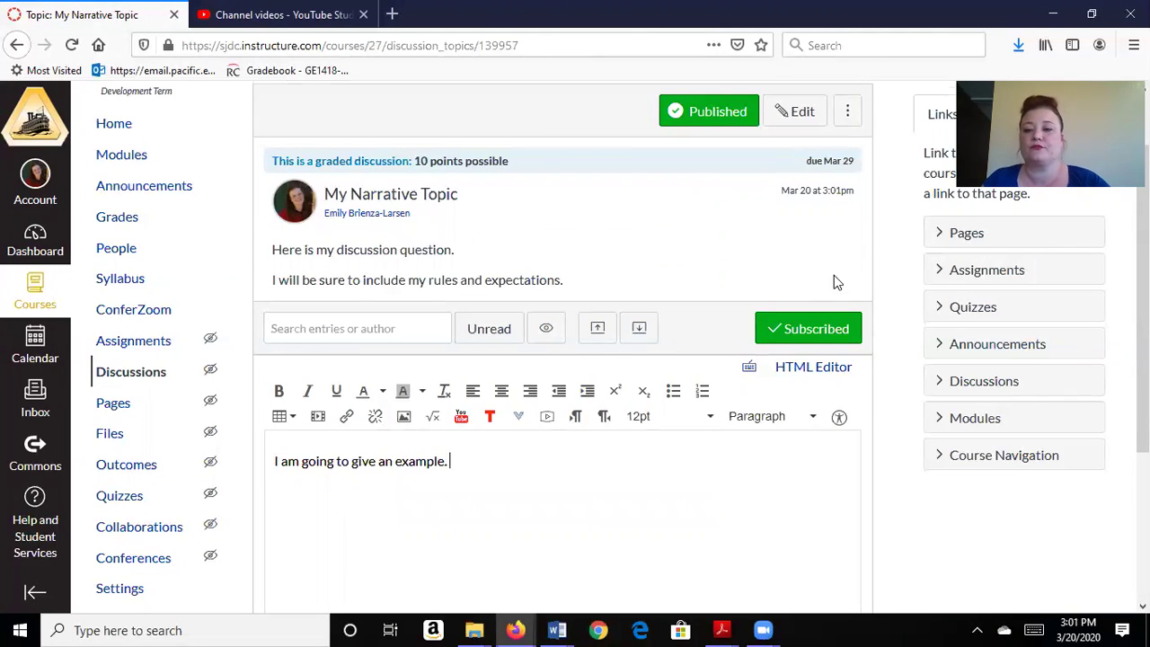
pyautogui.scroll(-5, 888, 462)
pyautogui.click(848, 498)
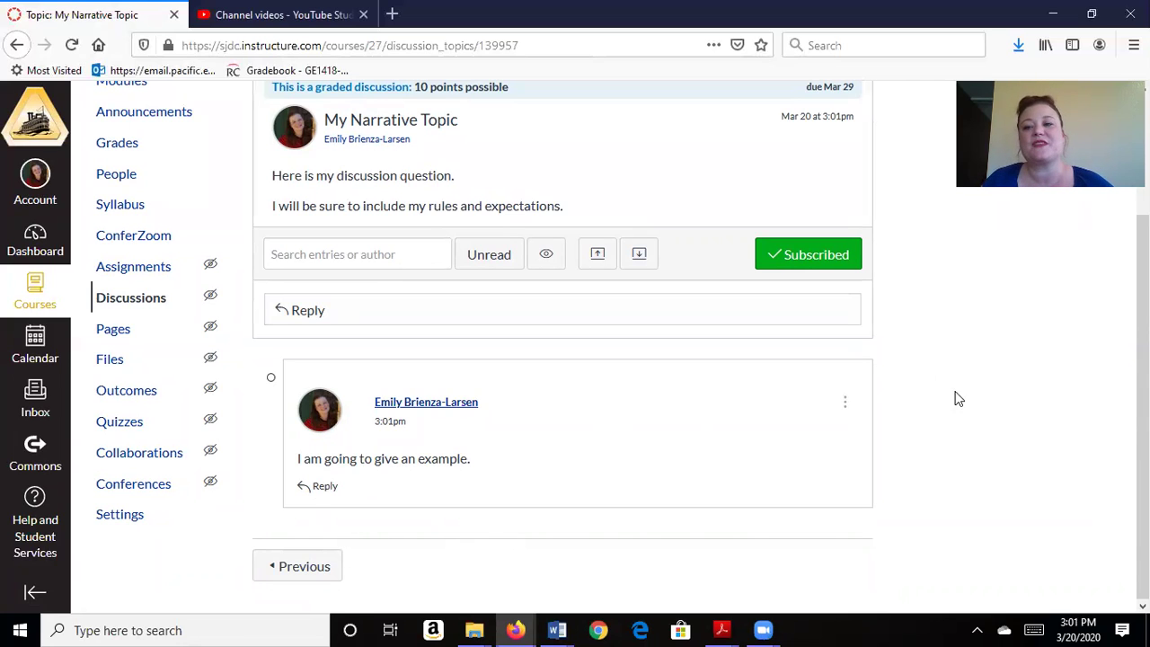
pyautogui.scroll(3, 953, 436)
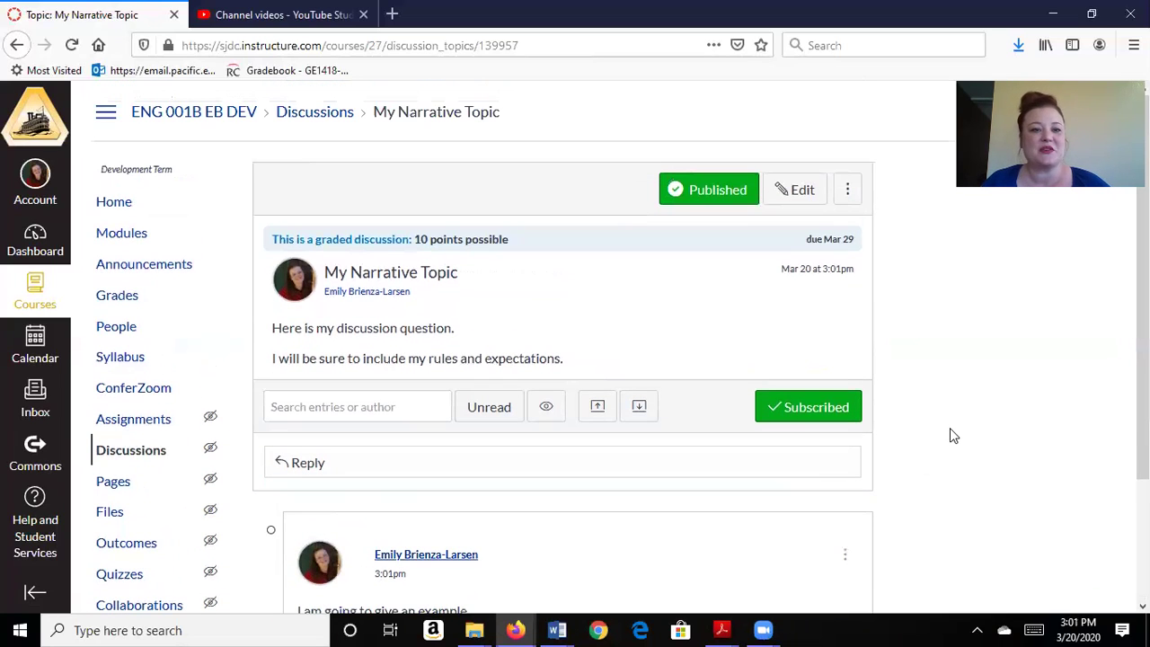
# Step: Return to the ENG 001B EB DEV Modules page to see My Narrative Topic in Unit 1
pyautogui.click(110, 232)
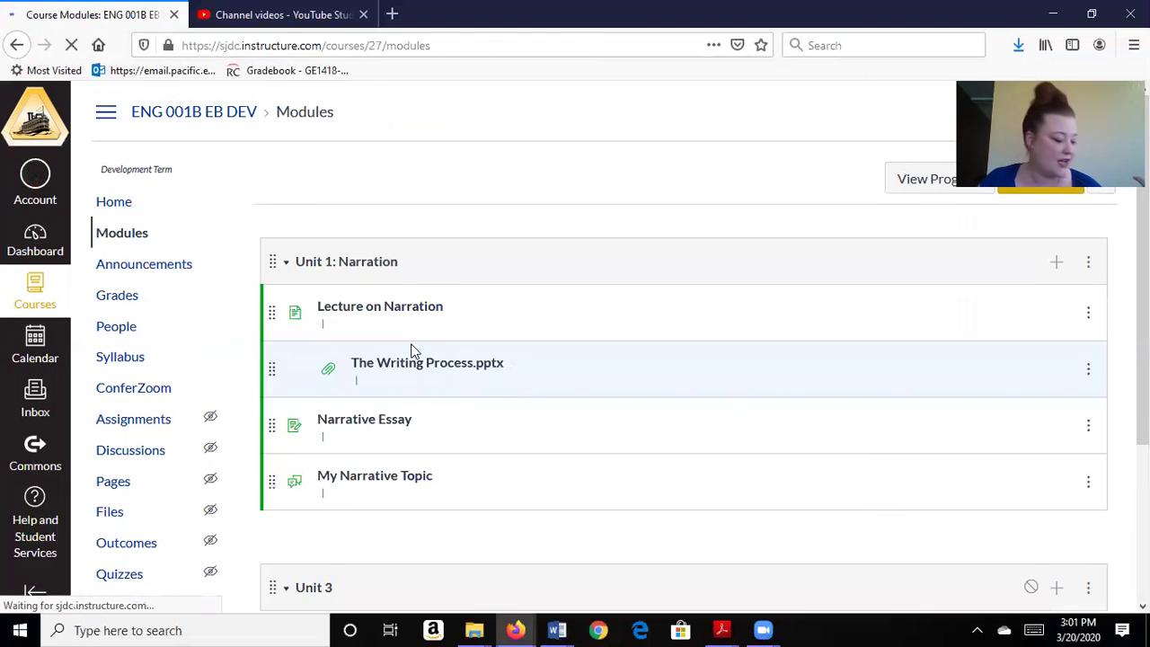